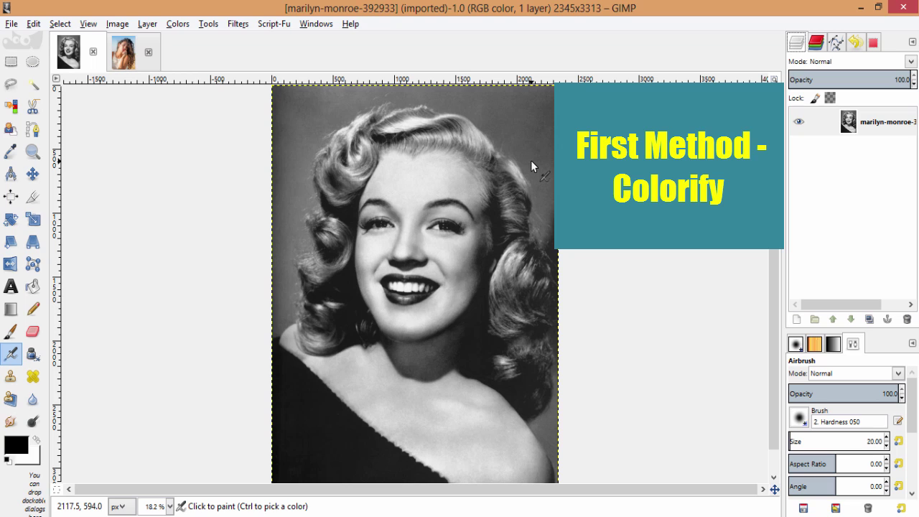
- Duplicate the portrait layer and rename the copy "lips"
click(884, 130)
click(868, 319)
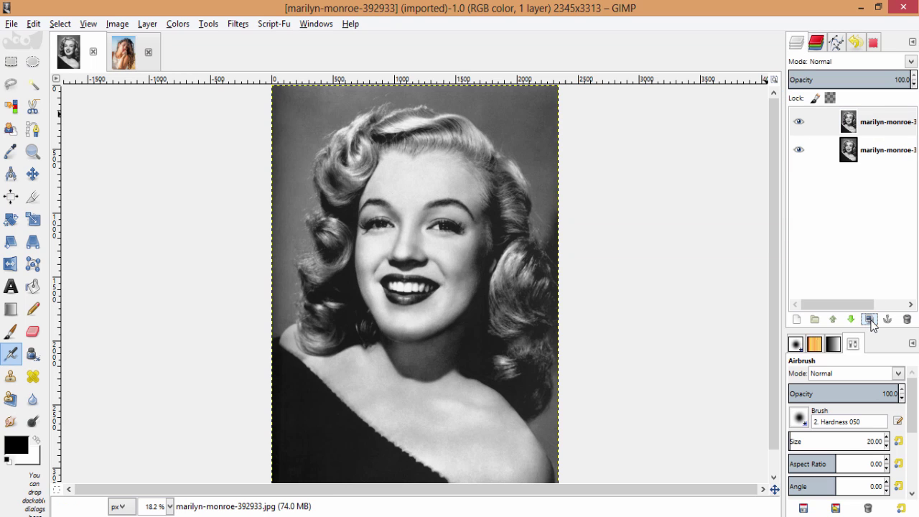
double_click(883, 129)
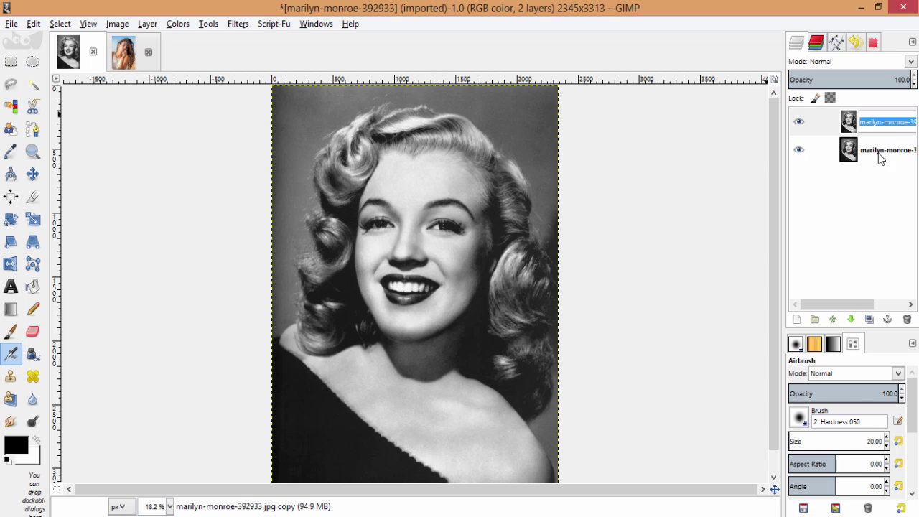
text(lips)
key(Return)
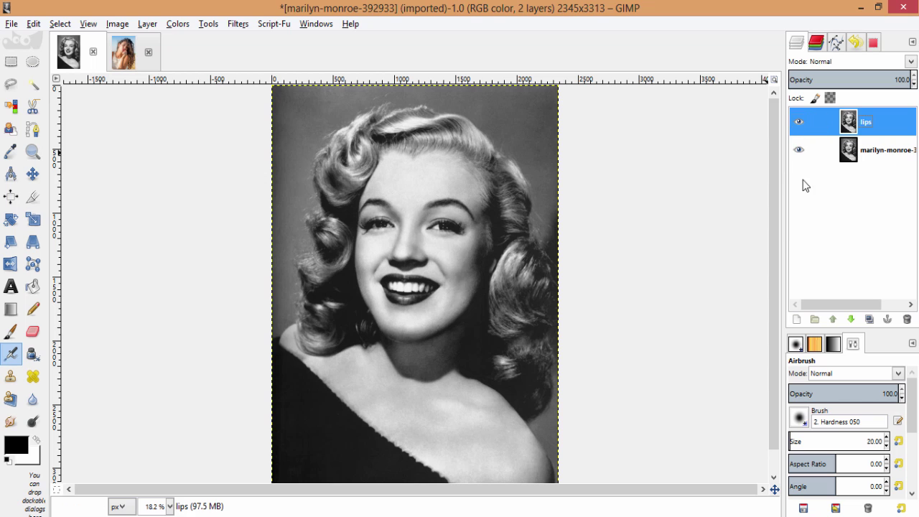
- Apply Colorify with the red preset color to the lips layer
click(179, 25)
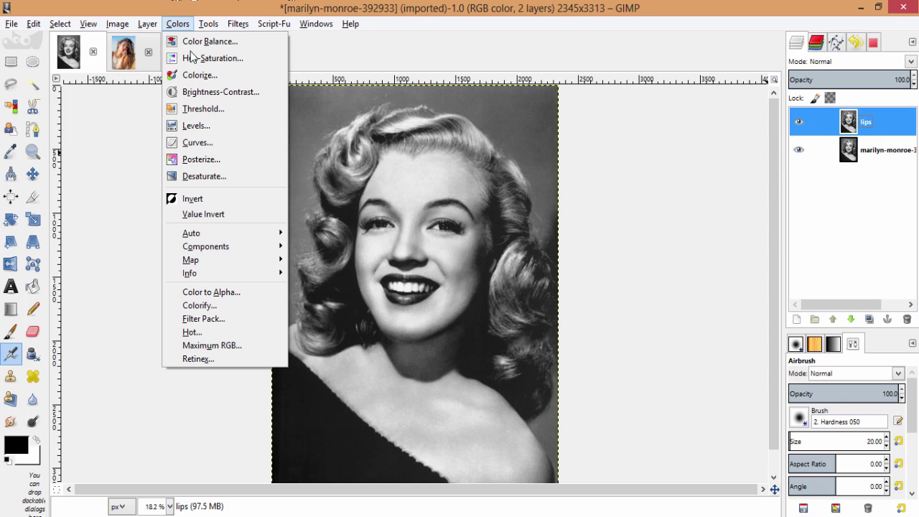
click(207, 307)
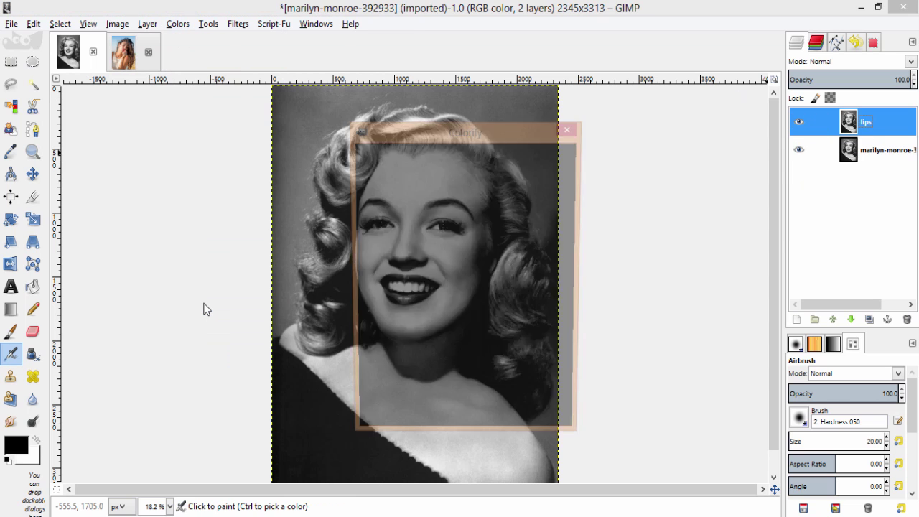
drag(483, 65, 533, 123)
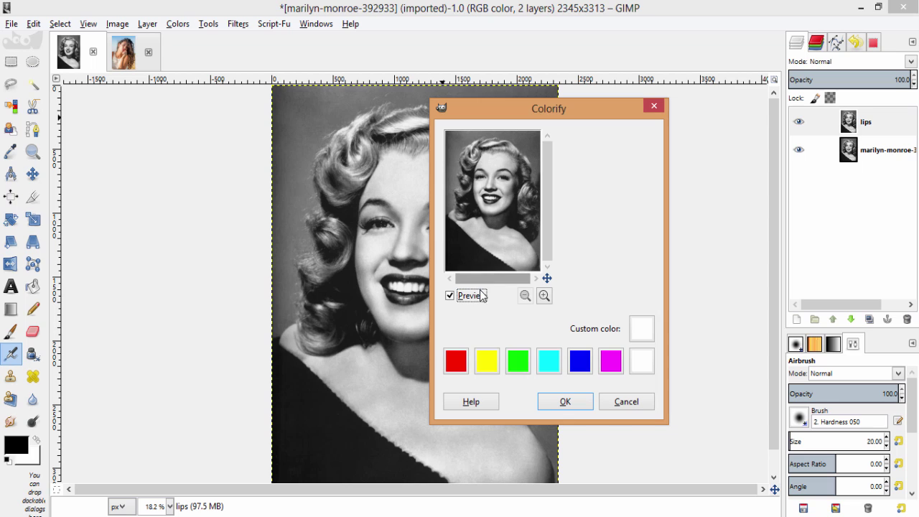
click(454, 361)
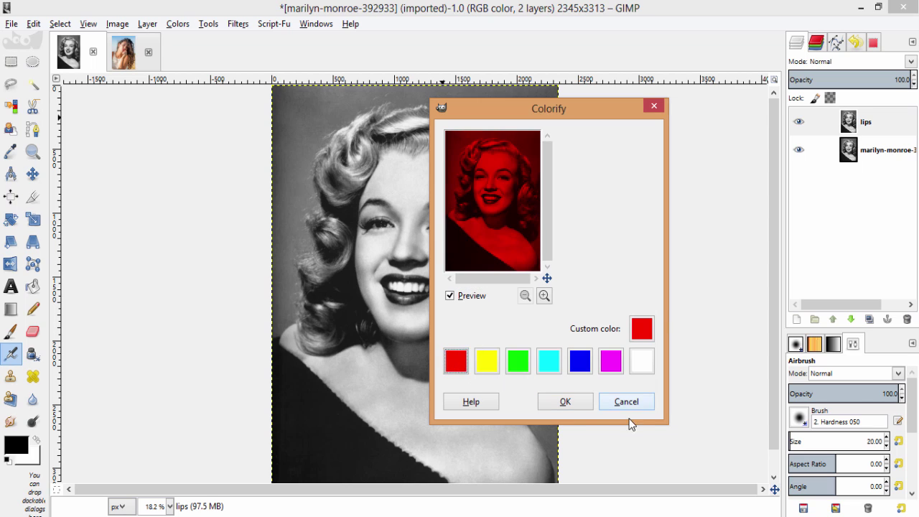
click(561, 403)
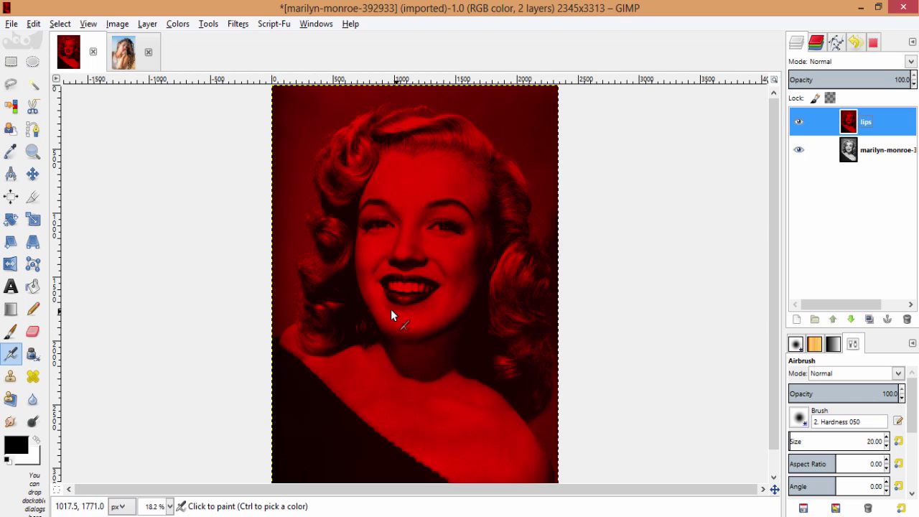
- Add a layer mask to the lips layer, initialized to Black (full transparency)
right_click(870, 122)
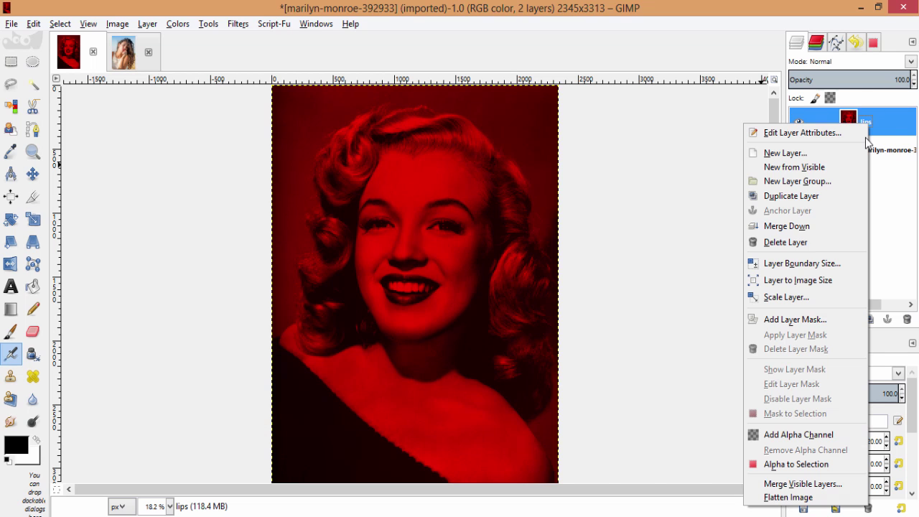
click(811, 324)
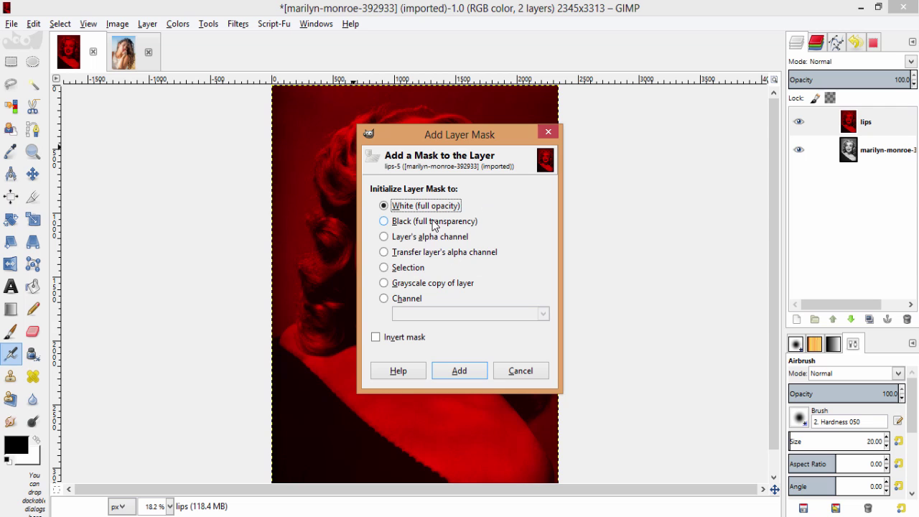
click(431, 224)
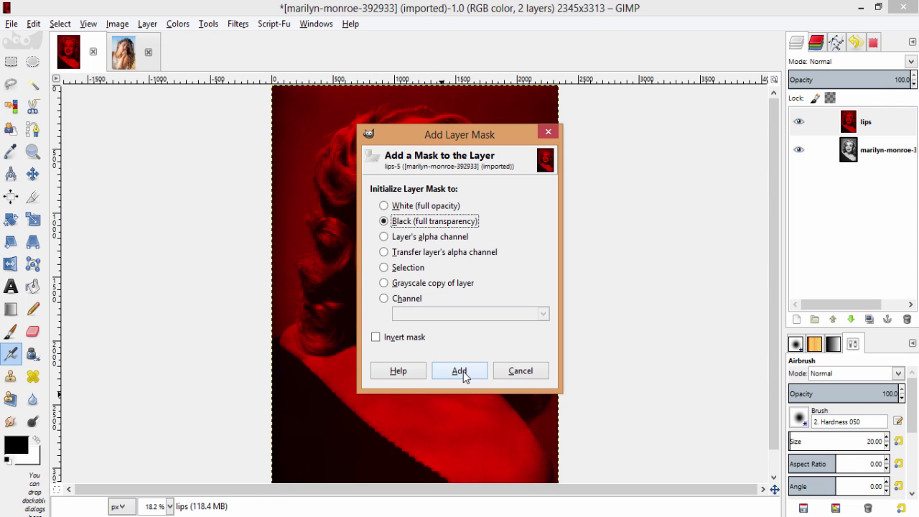
click(459, 371)
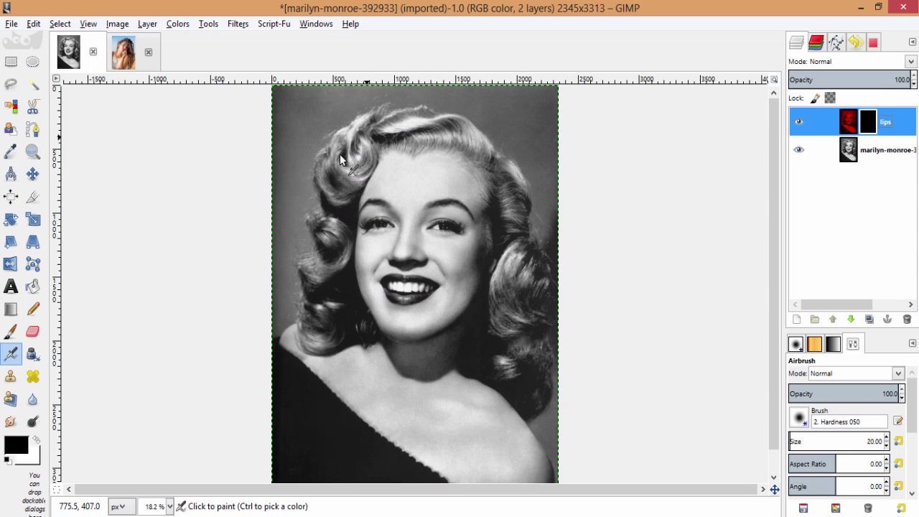
- Choose the Paintbrush with white as the foreground color and make the lips layer's mask active
click(11, 331)
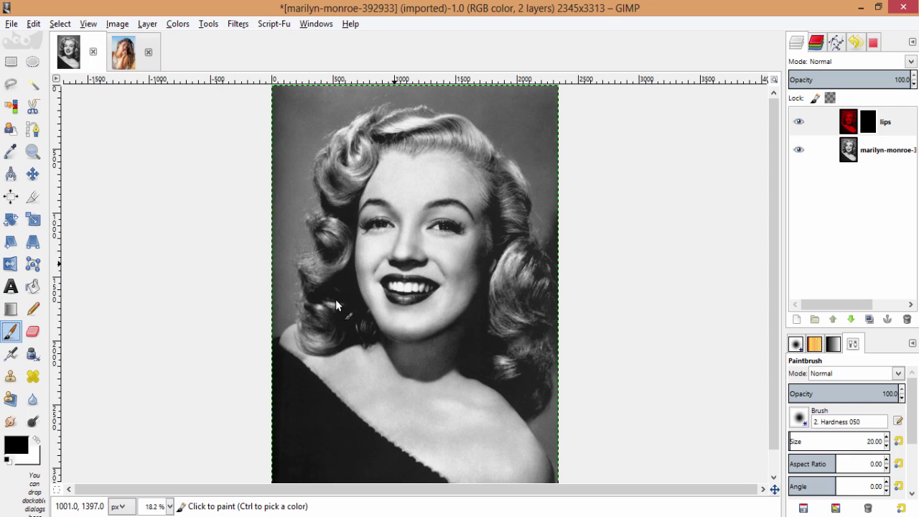
click(34, 441)
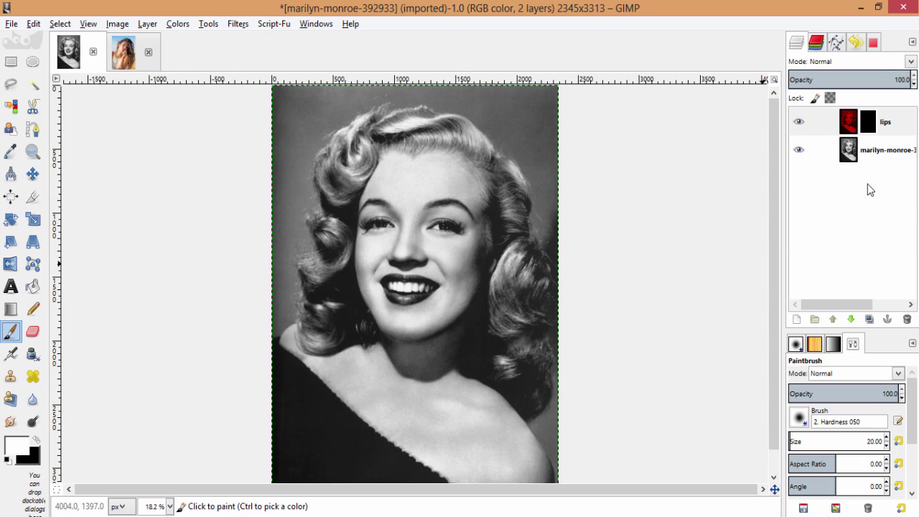
click(876, 122)
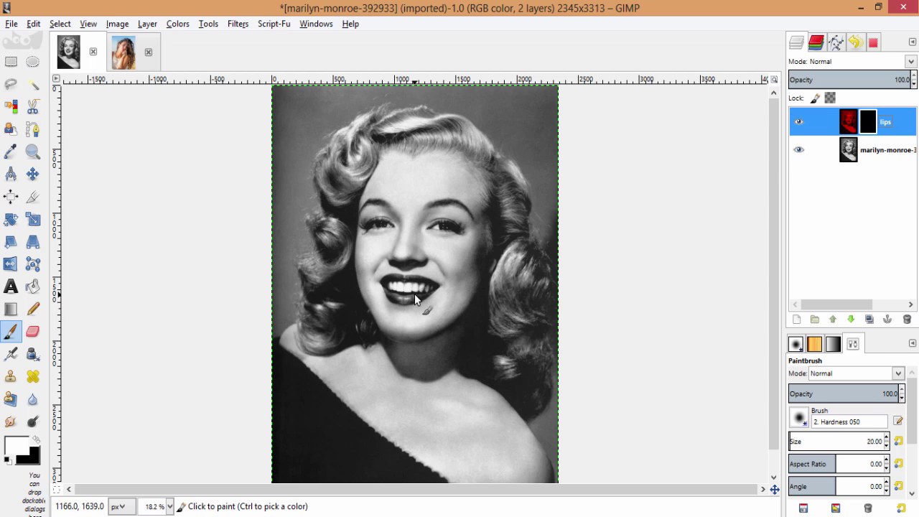
- Enlarge the brush to 43.51 and paint white over the upper and lower lips on the mask
scroll(414, 293, up, 4)
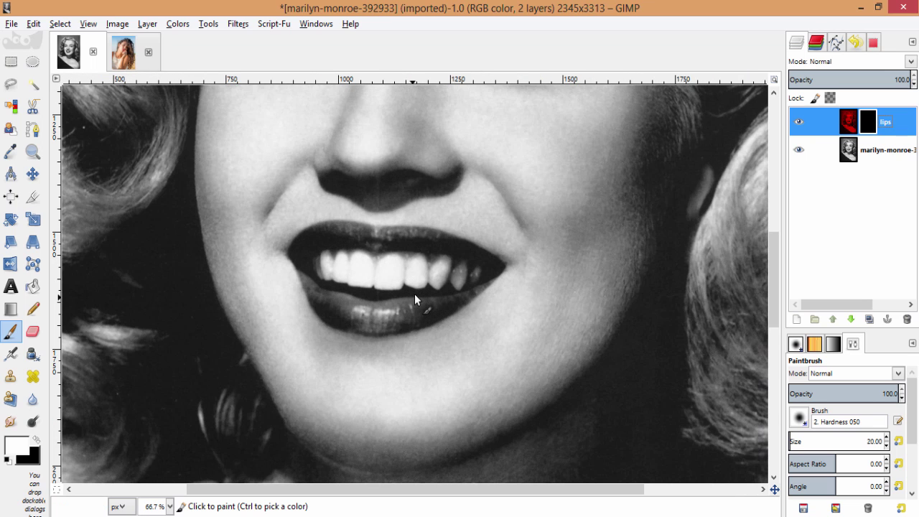
drag(374, 238, 410, 242)
key(bracketright)
key(bracketright)
key(bracketright)
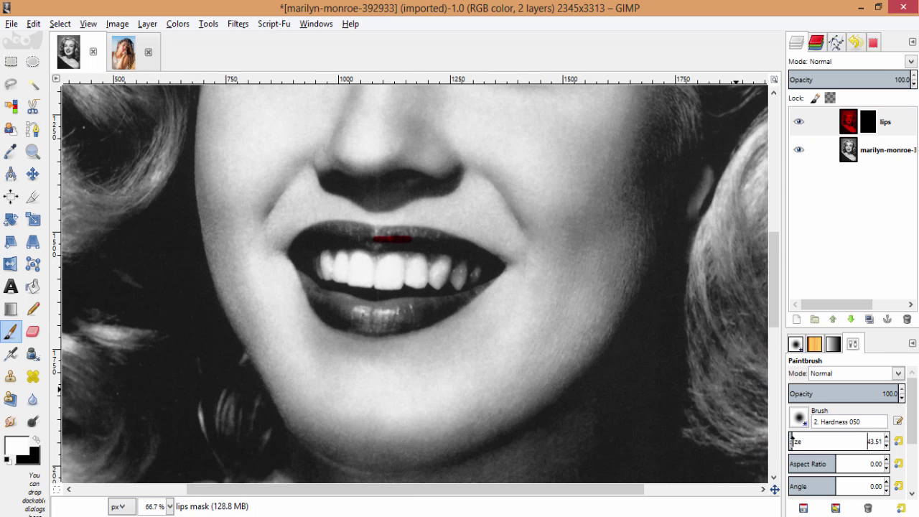
mouse_move(295, 251)
mouse_down()
mouse_move(312, 238)
mouse_move(387, 235)
mouse_up()
key(ctrl+z)
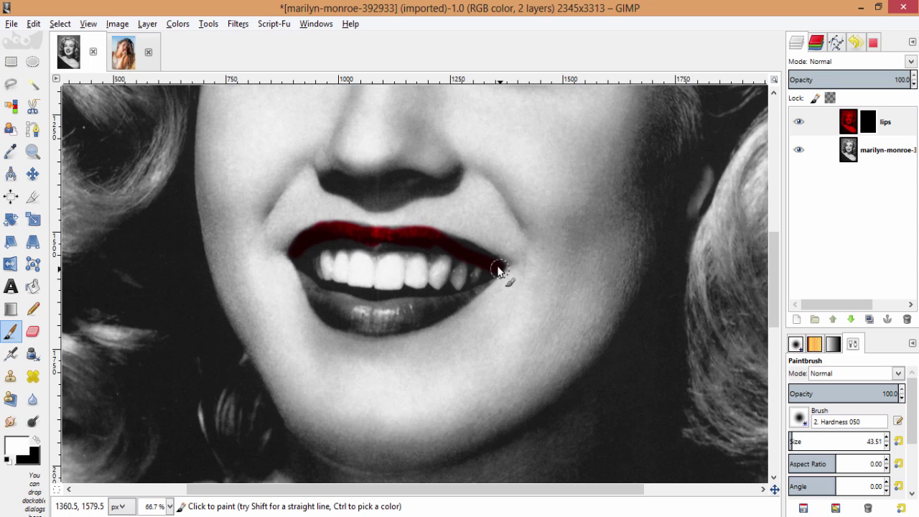
mouse_move(498, 270)
mouse_down()
mouse_move(445, 241)
mouse_move(302, 258)
mouse_up()
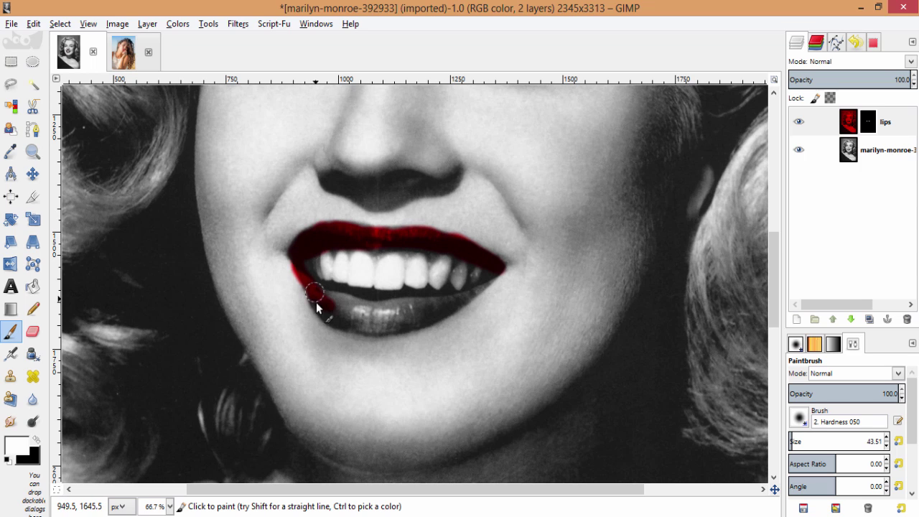
mouse_move(316, 303)
mouse_down()
mouse_move(364, 314)
mouse_move(361, 308)
mouse_move(339, 301)
mouse_move(371, 326)
mouse_move(426, 322)
mouse_move(388, 305)
mouse_move(436, 313)
mouse_move(499, 283)
mouse_move(442, 314)
mouse_up()
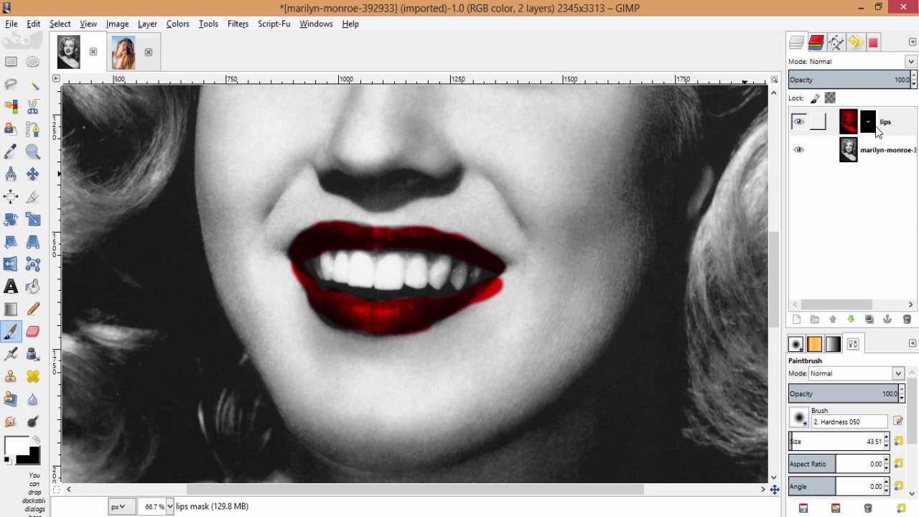
- Delete the painted mask from the lips layer and add a fresh Black (full transparency) mask
right_click(826, 125)
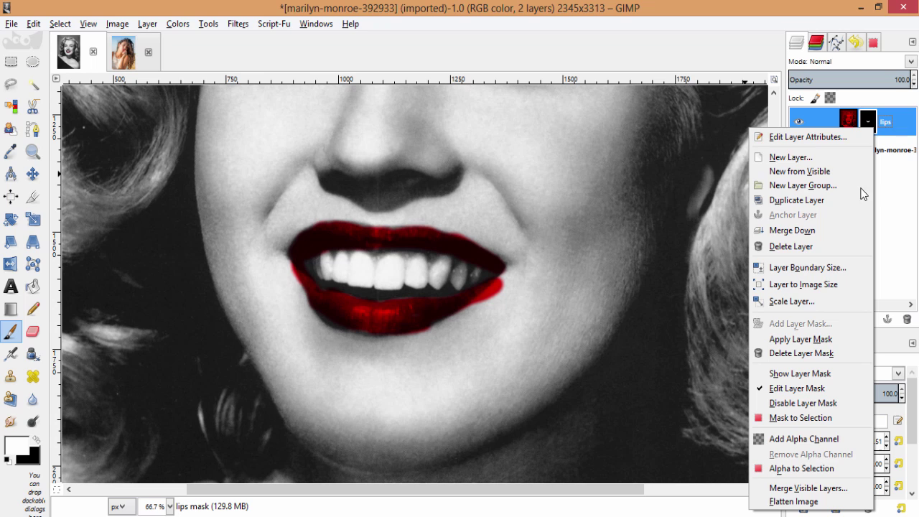
click(801, 353)
right_click(870, 141)
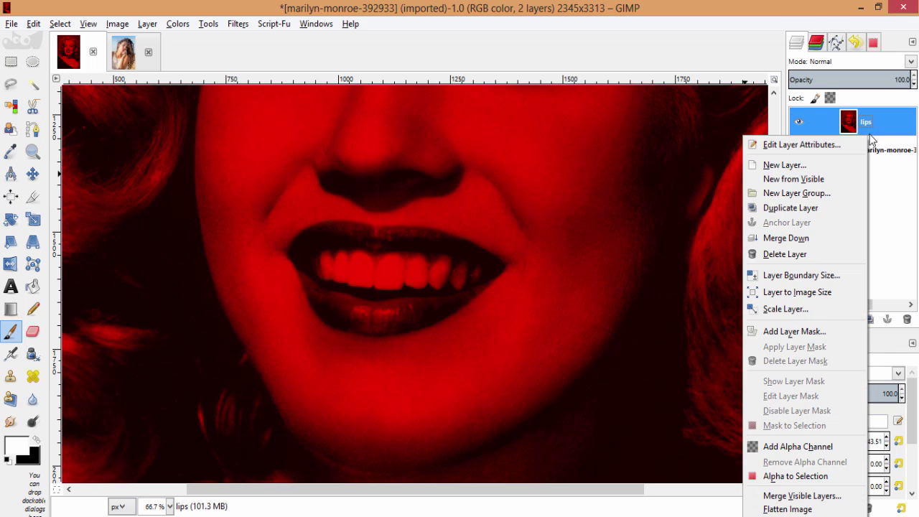
click(872, 123)
right_click(872, 126)
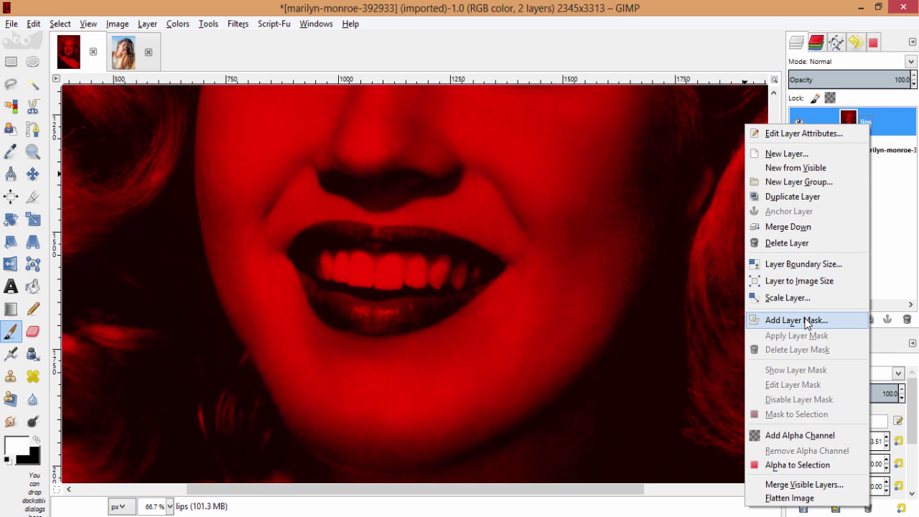
click(804, 329)
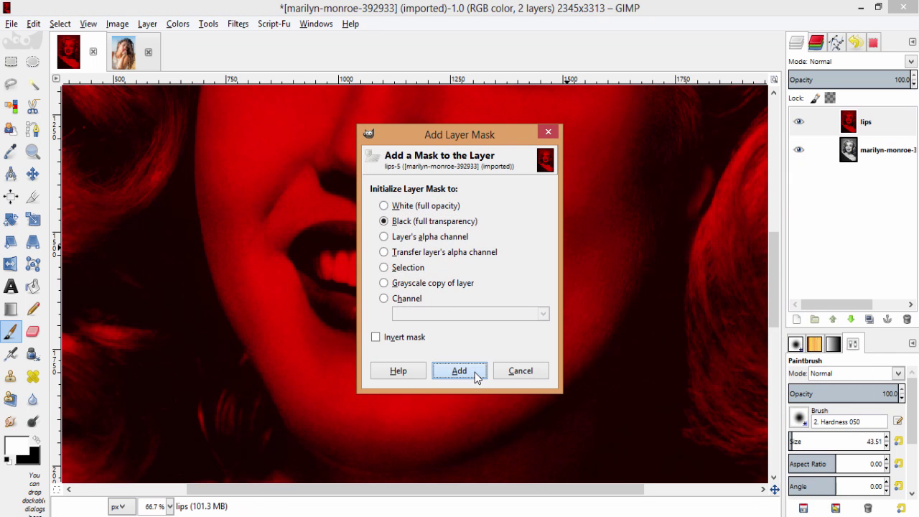
click(475, 372)
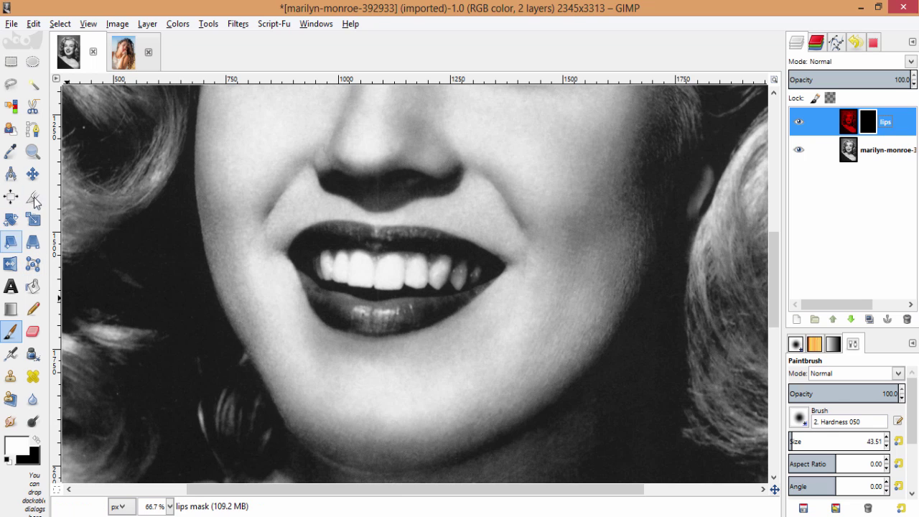
- Trace the upper lip's outer edge from one corner of the mouth to the other with the Paths tool
click(32, 128)
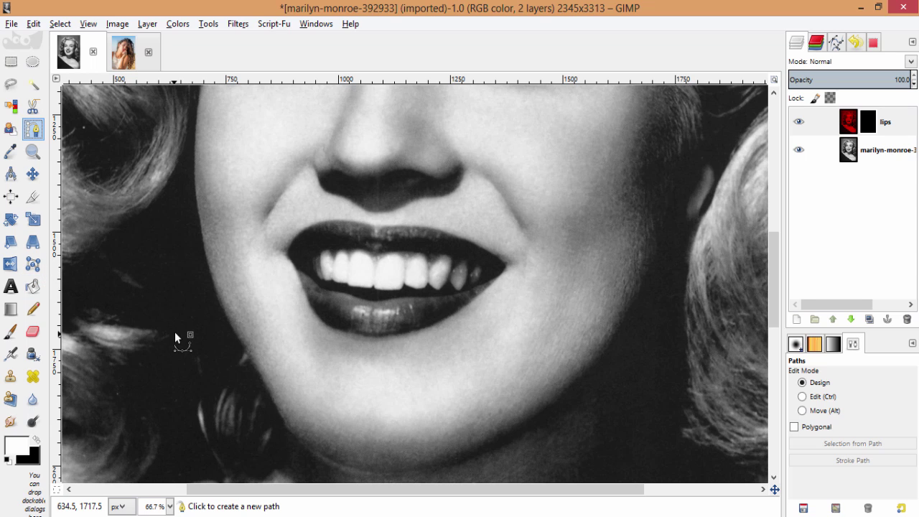
click(290, 257)
drag(328, 223, 348, 218)
scroll(348, 219, up, 2)
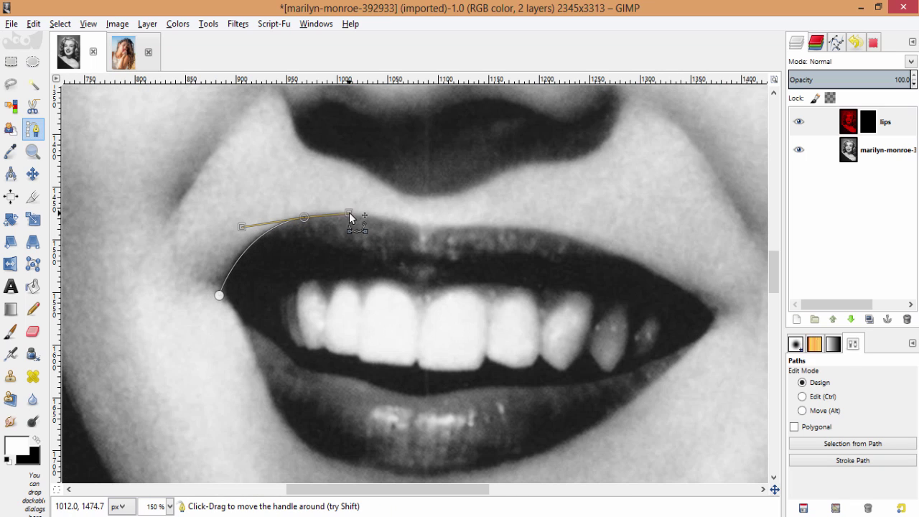
click(385, 219)
drag(601, 260, 609, 271)
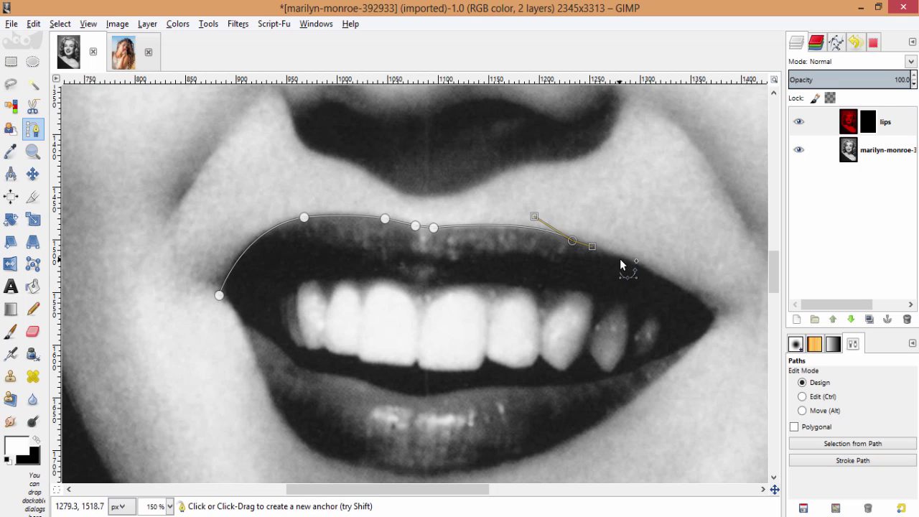
click(621, 257)
drag(710, 314, 655, 380)
- Continue the path along the lower lip's outer edge and close it at the starting anchor
scroll(669, 254, down, 3)
click(655, 283)
drag(578, 333, 526, 360)
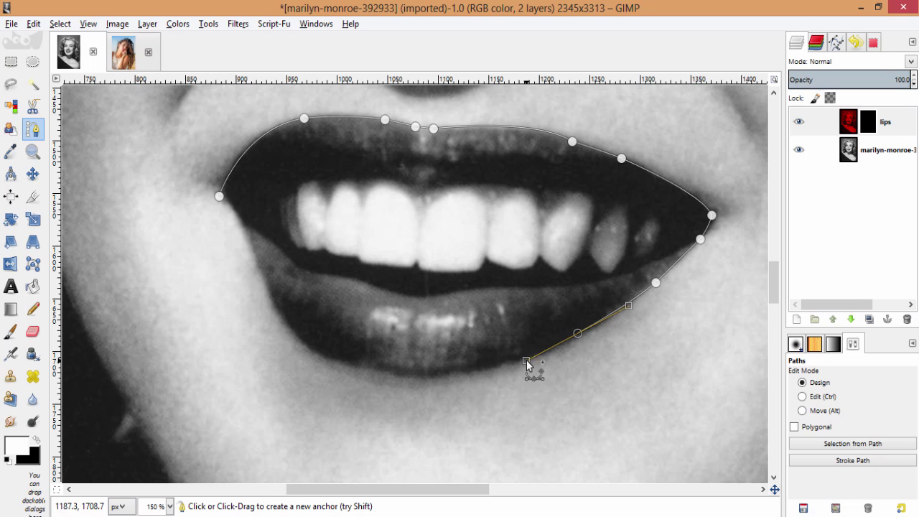
click(523, 360)
click(500, 367)
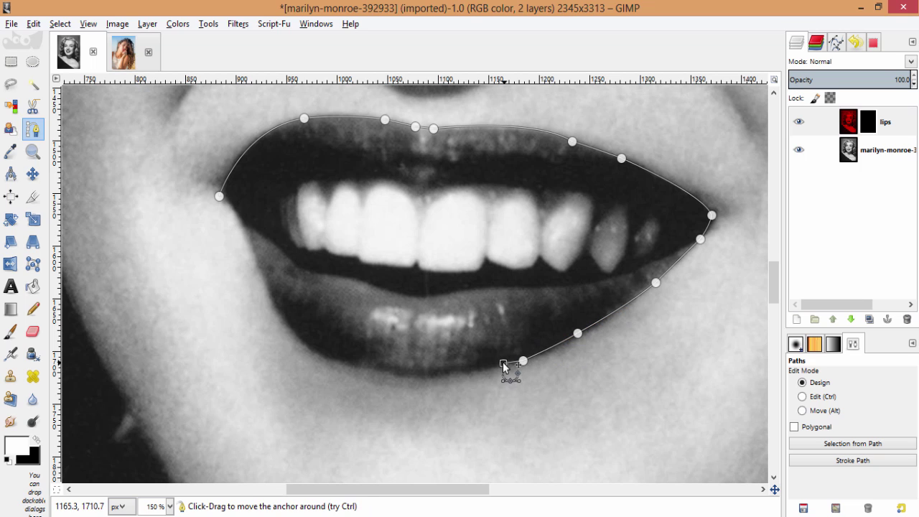
click(475, 373)
drag(373, 367, 295, 334)
click(269, 295)
click(254, 255)
click(244, 232)
click(235, 214)
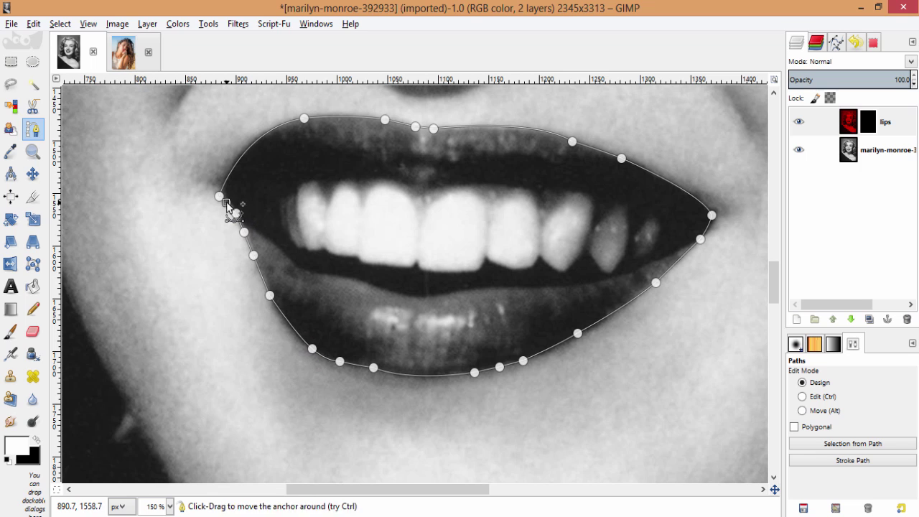
ctrl+click(219, 195)
- Convert the closed lip path into a selection
right_click(471, 230)
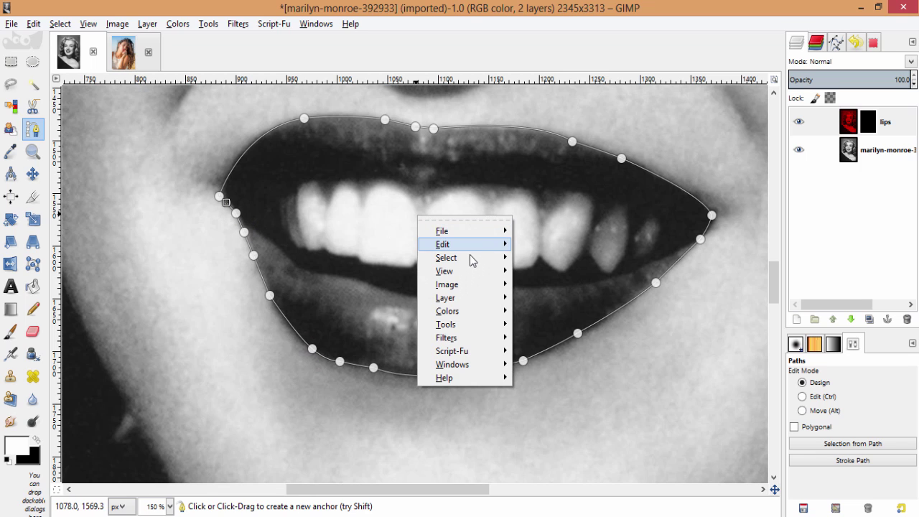
mouse_move(474, 264)
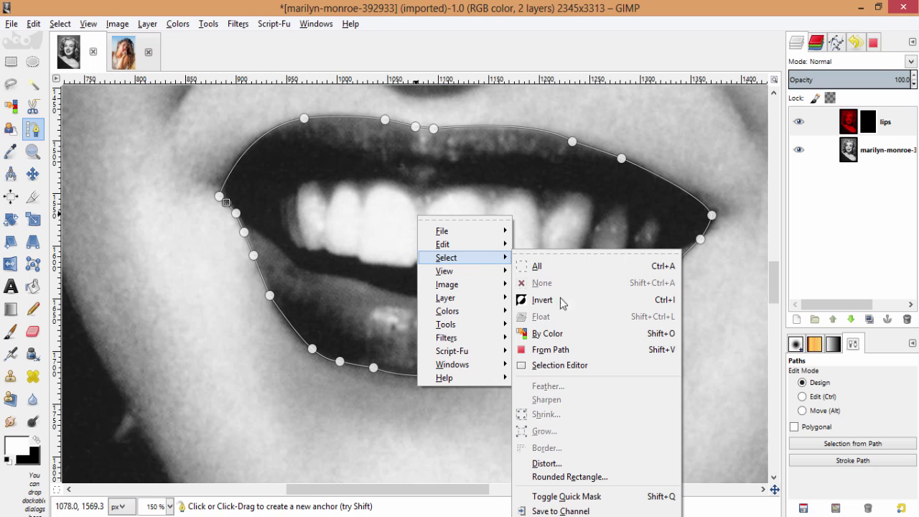
click(550, 350)
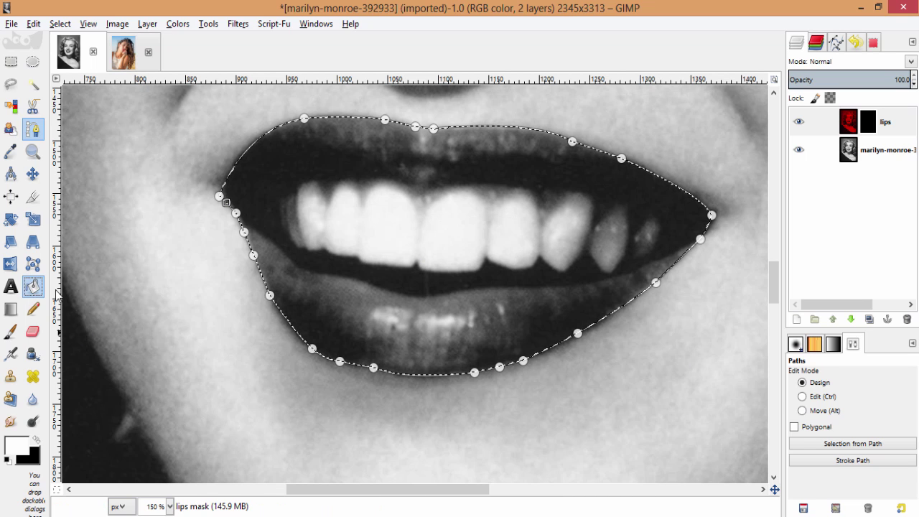
- Bucket-fill the lip selection with white on the lips layer mask and hide the lips layer
click(32, 285)
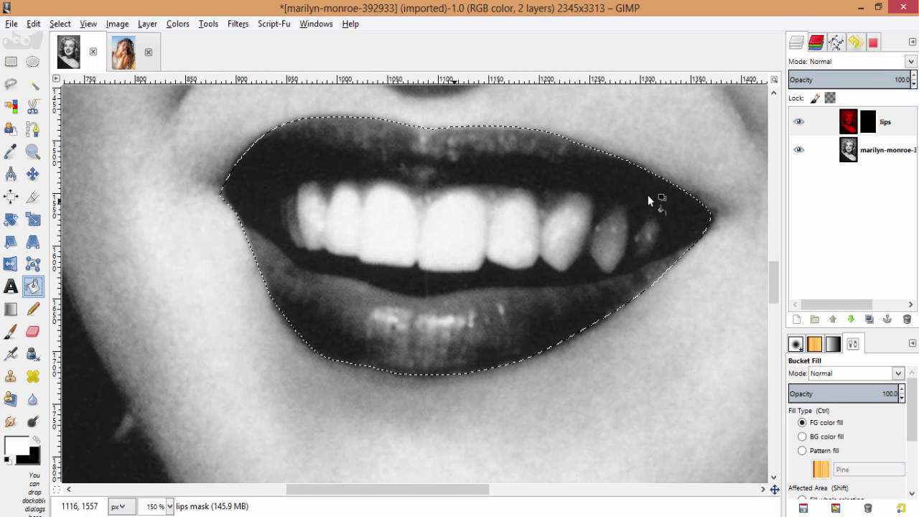
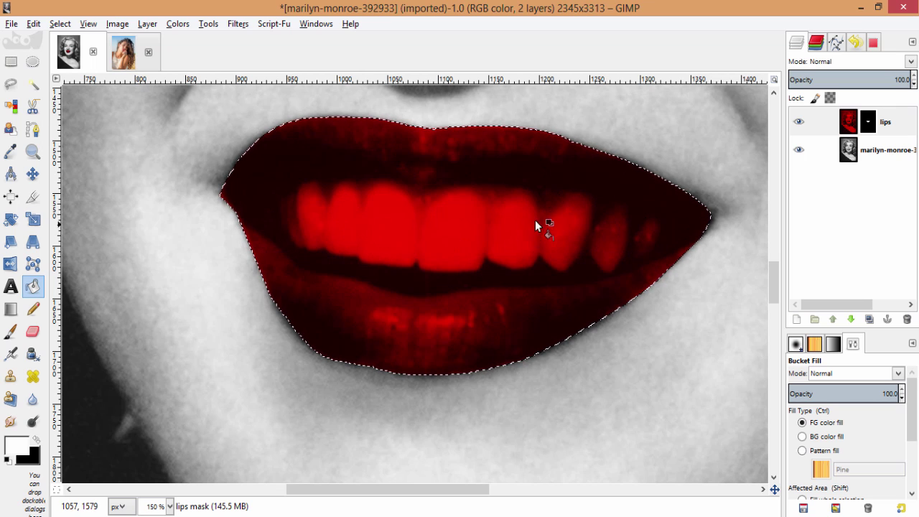
click(33, 129)
click(798, 121)
- Trace the upper lip's inner edge above the teeth with the Paths tool, from one corner of the mouth to the other
click(242, 207)
click(296, 169)
click(356, 171)
click(387, 175)
click(403, 179)
click(415, 185)
click(424, 186)
click(442, 179)
click(479, 178)
drag(519, 175, 530, 176)
click(562, 181)
click(598, 187)
click(625, 195)
click(668, 208)
click(701, 220)
- Continue the path along the lower lip's inner edge and bring it back to the starting anchor
click(703, 229)
click(689, 243)
drag(655, 263, 646, 271)
click(625, 272)
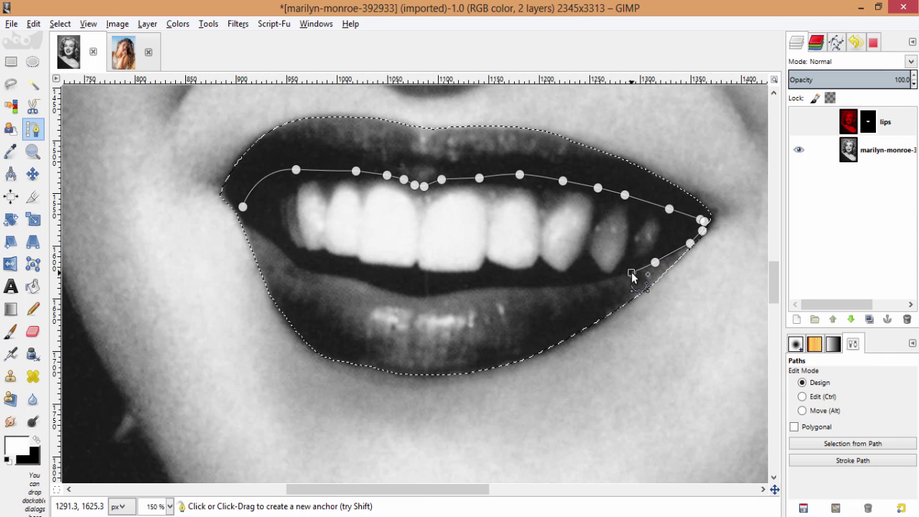
scroll(728, 263, up, 1)
click(552, 291)
click(508, 296)
click(445, 295)
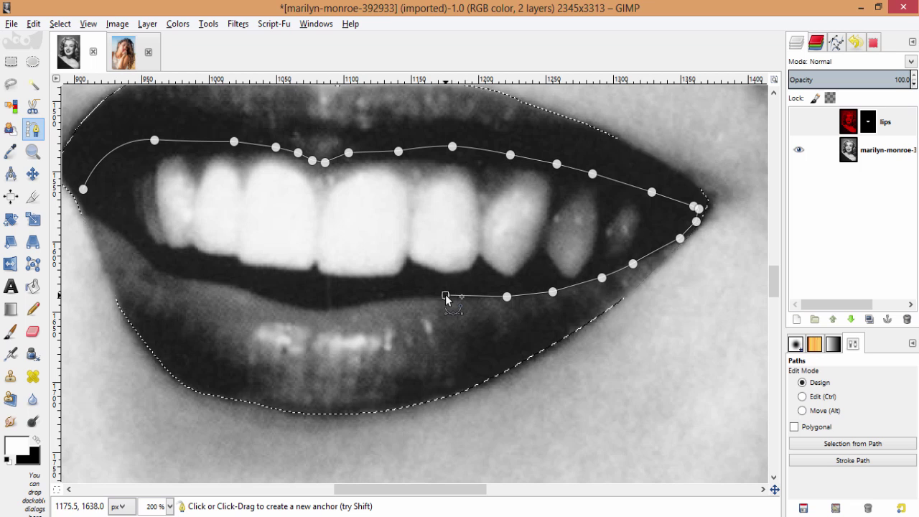
mouse_move(303, 307)
mouse_down()
mouse_move(304, 324)
mouse_move(305, 310)
mouse_up()
click(256, 295)
drag(183, 277, 164, 277)
click(153, 265)
click(102, 221)
click(84, 203)
click(82, 195)
- Convert the path around the teeth and mouth opening into a selection
right_click(267, 205)
mouse_move(315, 249)
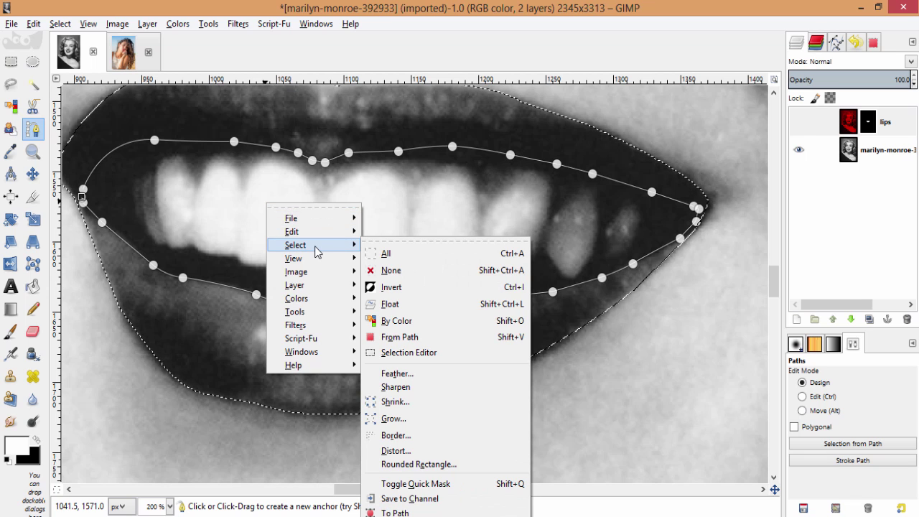
click(400, 336)
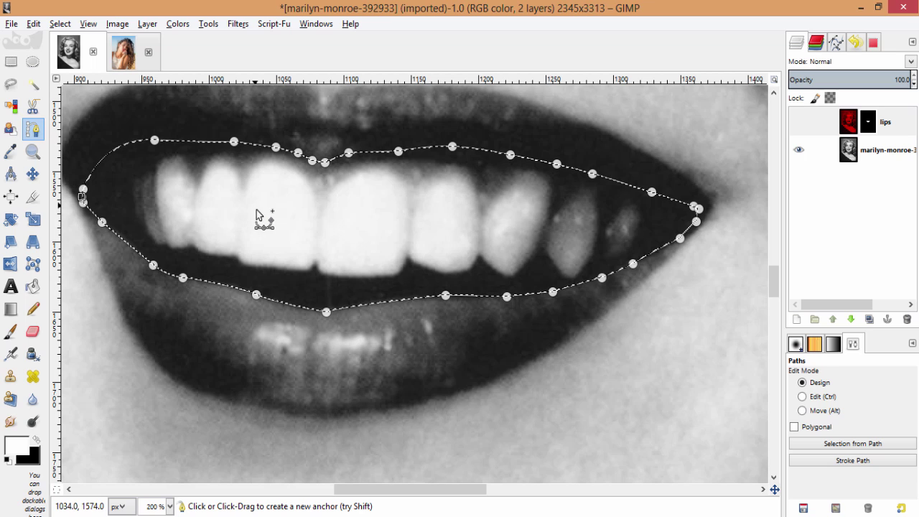
- Show the lips layer and fill the mouth-opening selection with black on its mask to remove the red from the teeth
click(798, 121)
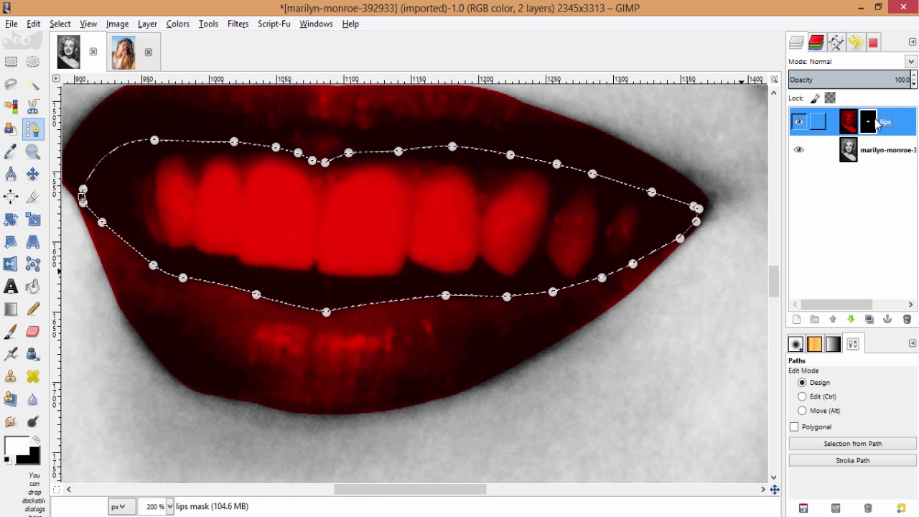
click(36, 442)
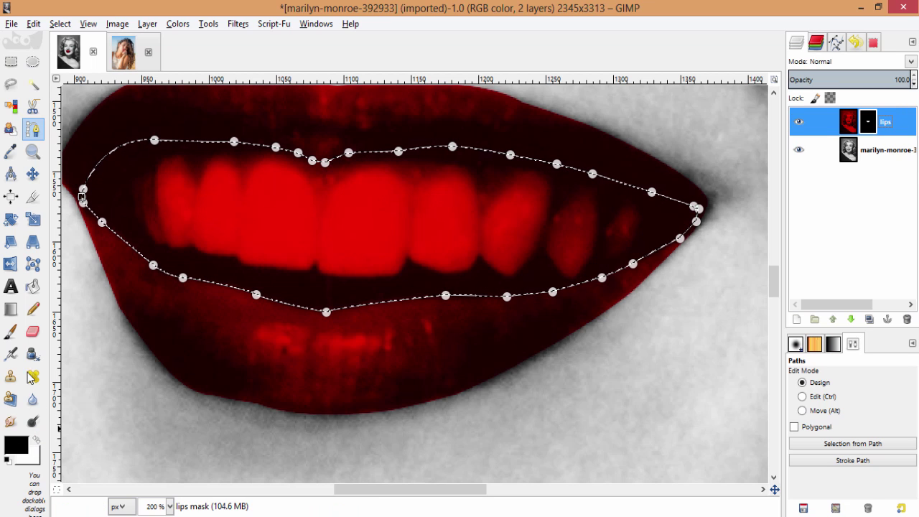
click(32, 286)
click(436, 293)
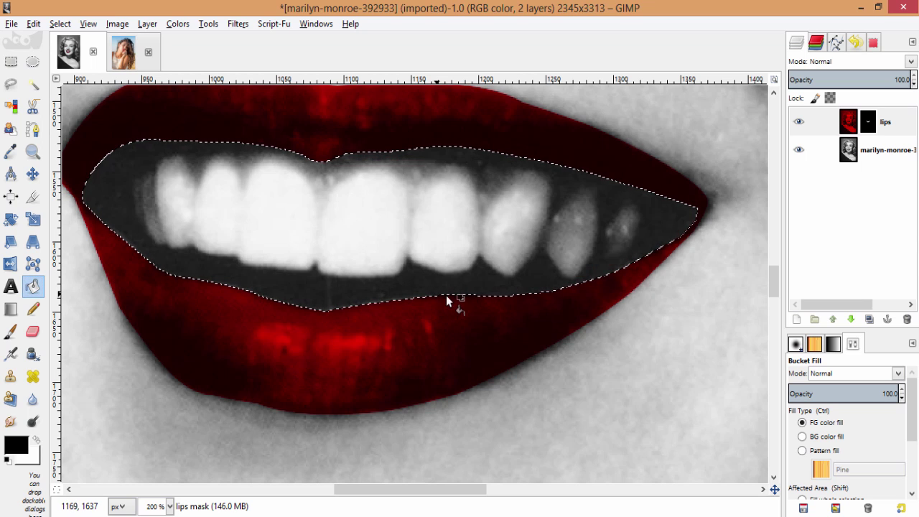
- Clear the selection around the mouth opening and check the red lips on the whole portrait
key(minus)
key(minus)
key(minus)
key(minus)
key(minus)
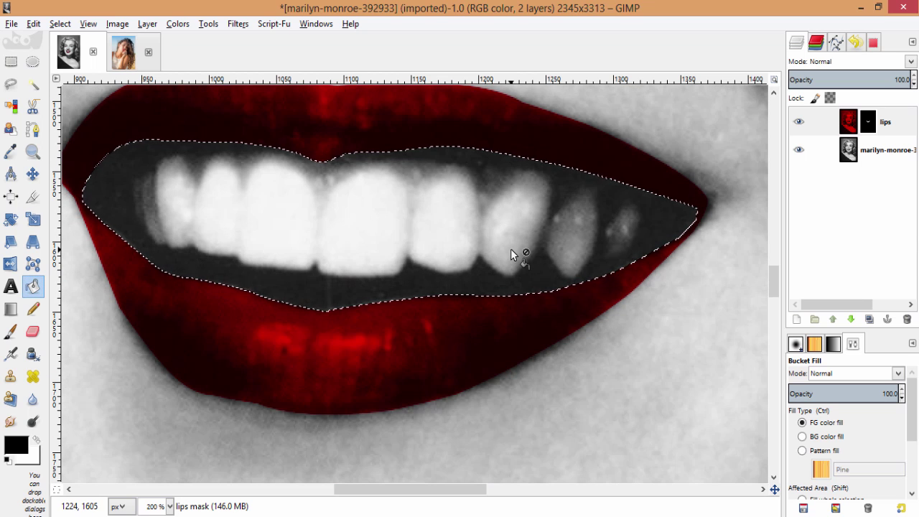
key(minus)
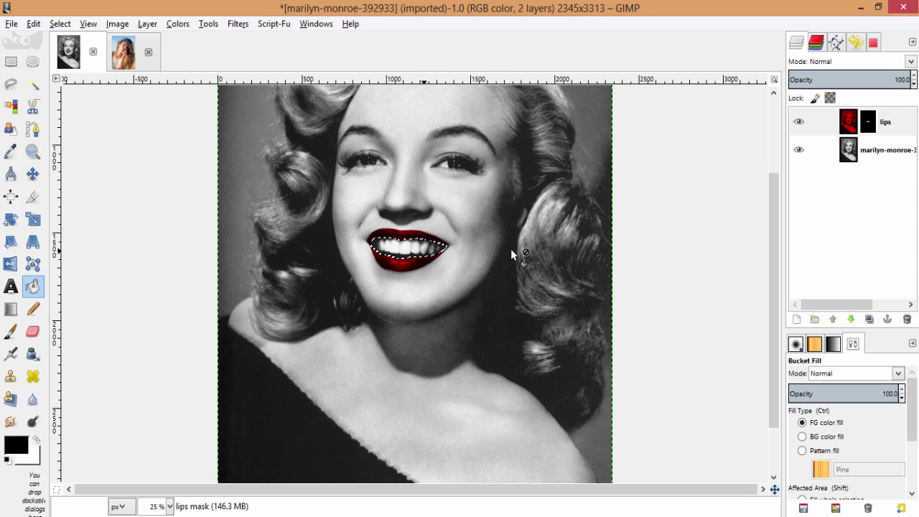
scroll(455, 260, up, 3)
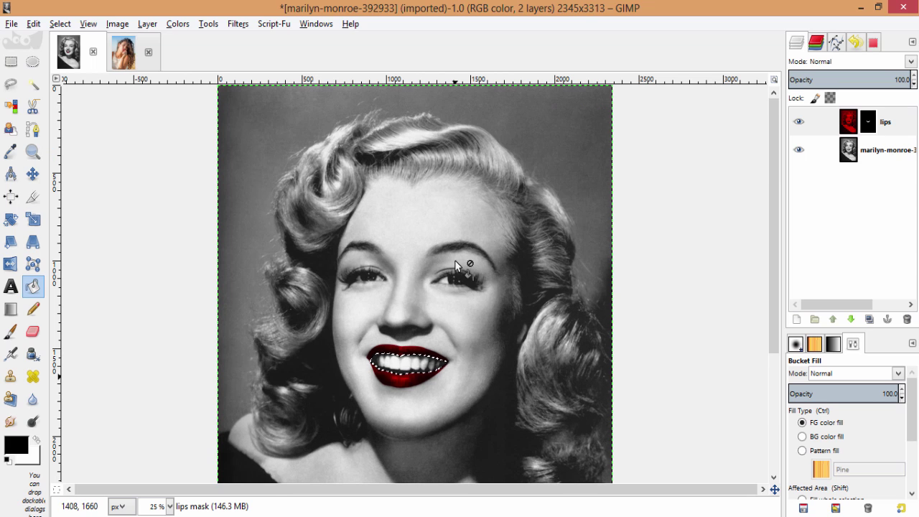
right_click(484, 310)
mouse_move(556, 354)
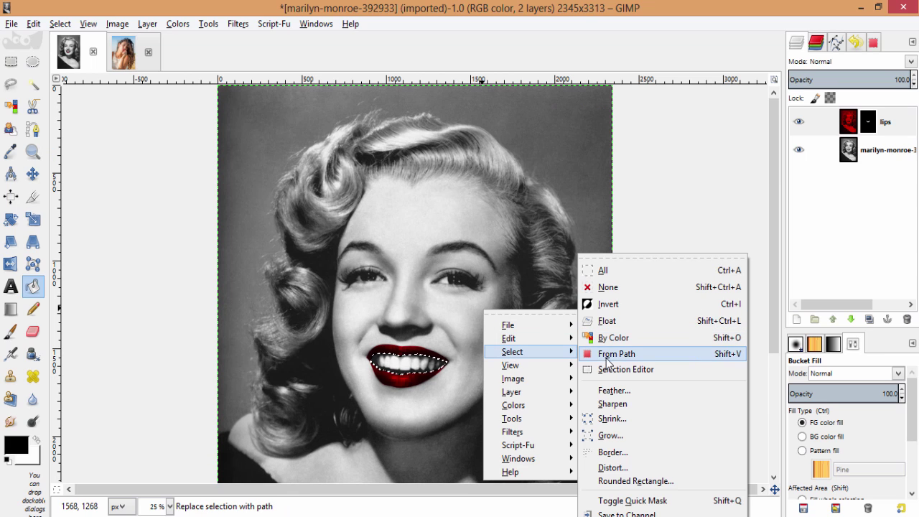
click(605, 288)
scroll(550, 379, down, 3)
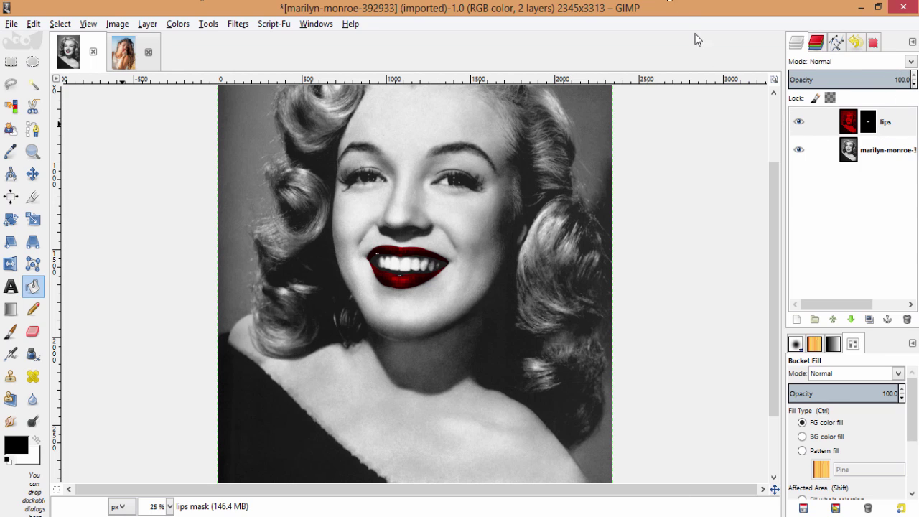
- Compare the Color and Overlay blend modes on the lips layer and leave it set to Color
click(910, 62)
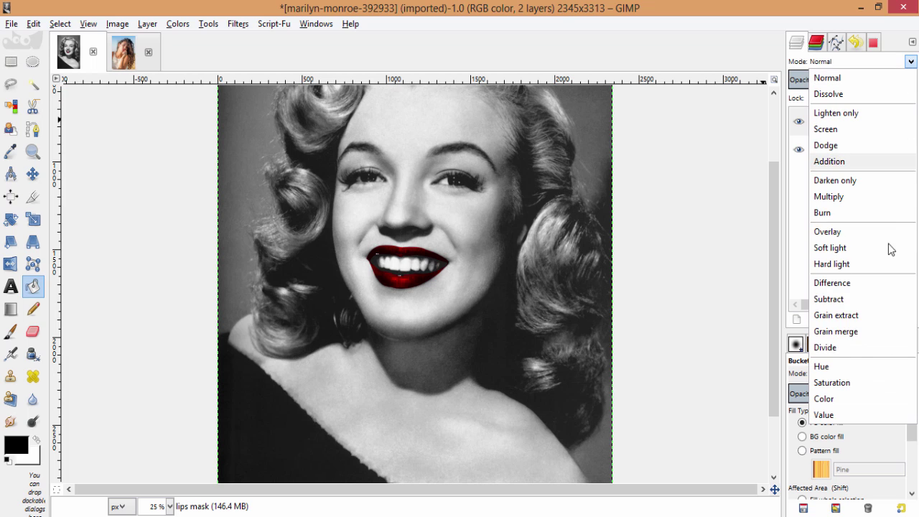
key(Escape)
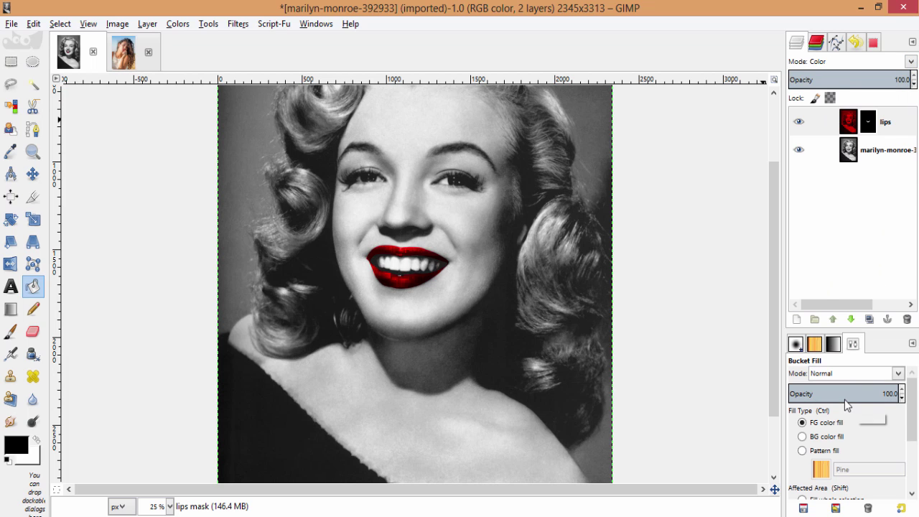
click(910, 62)
click(824, 233)
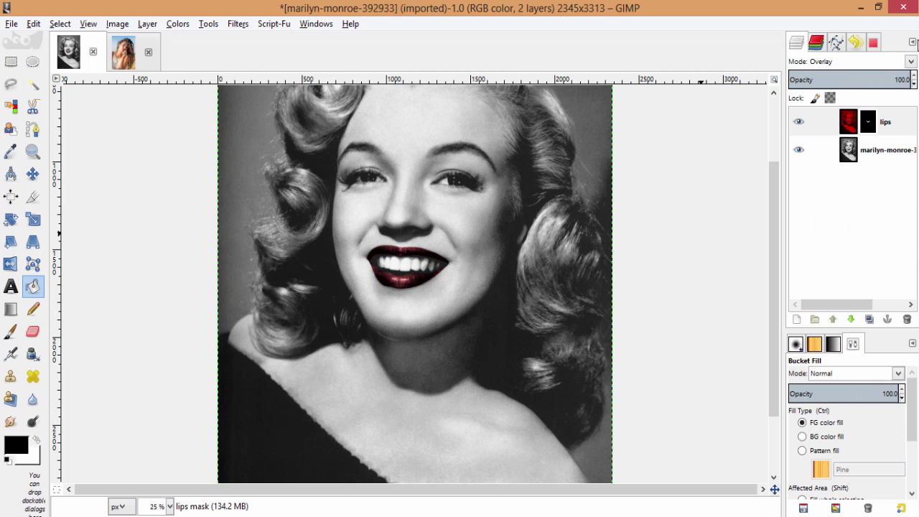
click(910, 61)
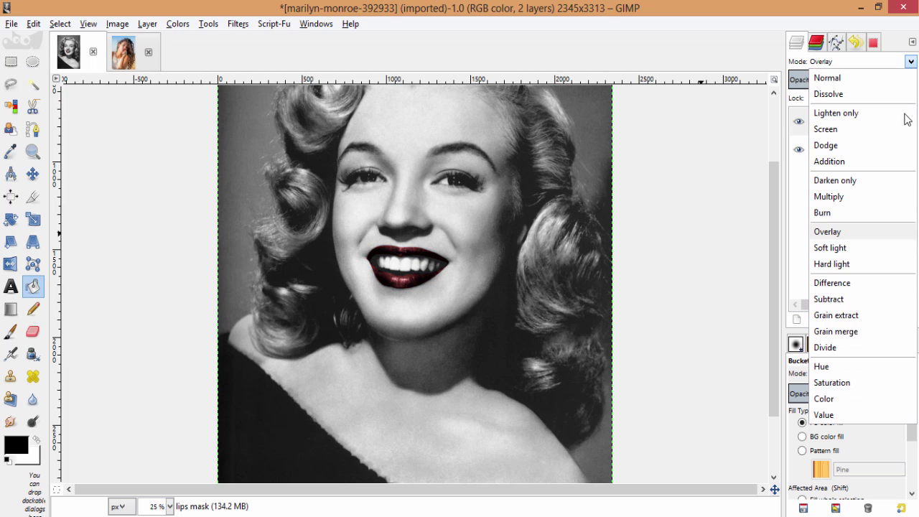
click(845, 398)
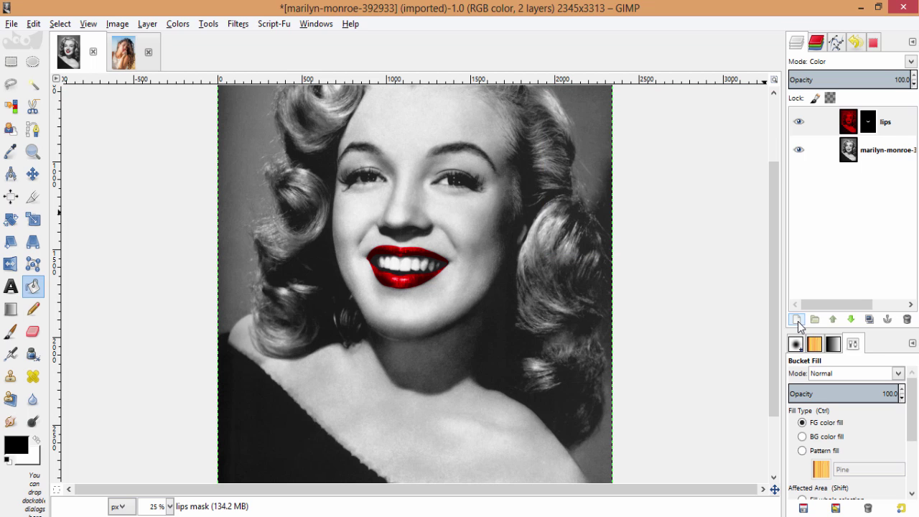
- Add a new transparent layer of 2345 × 3313 px above the lips layer and name it Skin tone
double_click(856, 271)
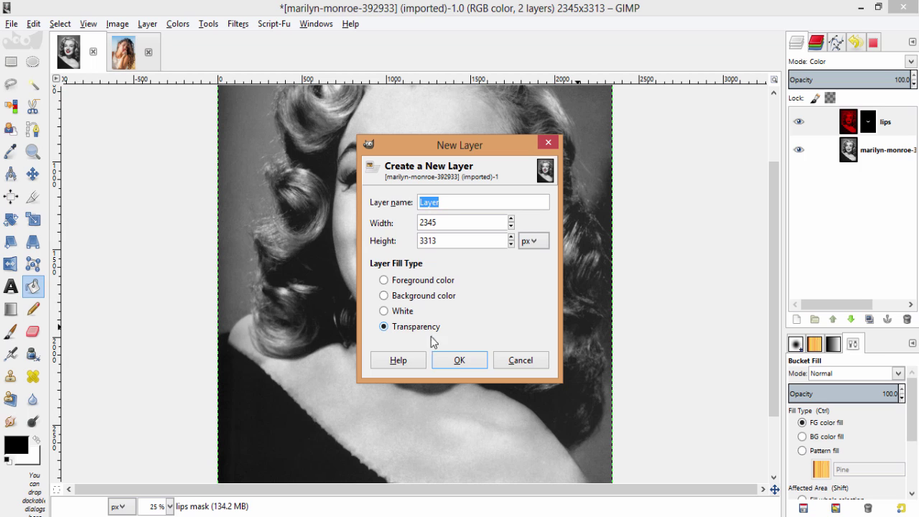
click(460, 362)
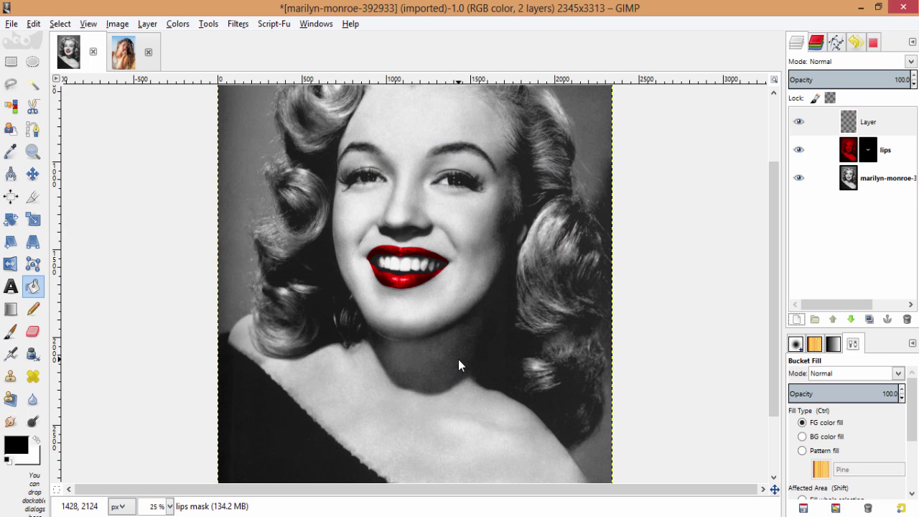
double_click(867, 122)
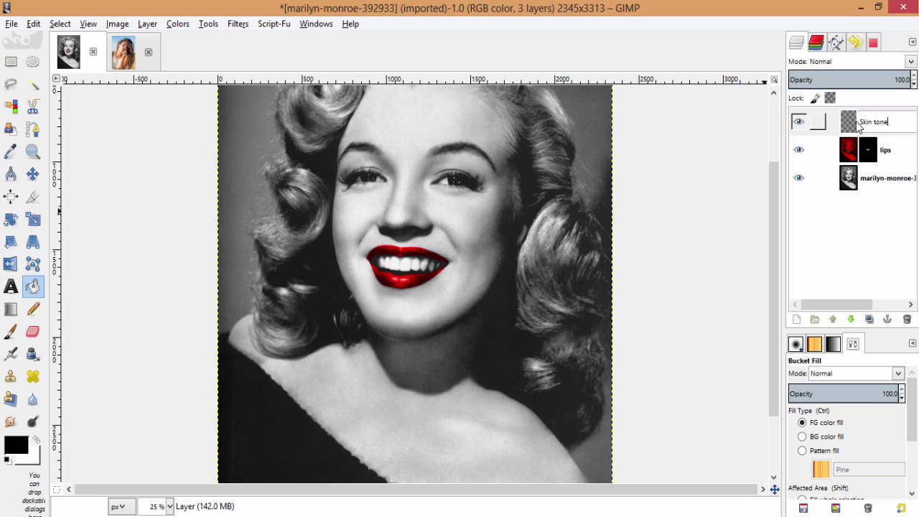
key(Return)
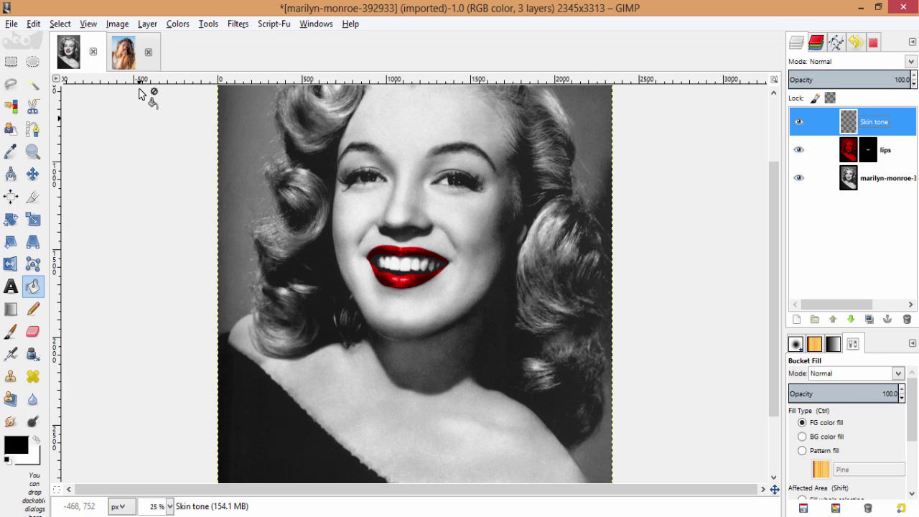
- Sample the light skin colour fbdbc4 from the woman's face in the Complicated Hair photo as the foreground colour
click(123, 53)
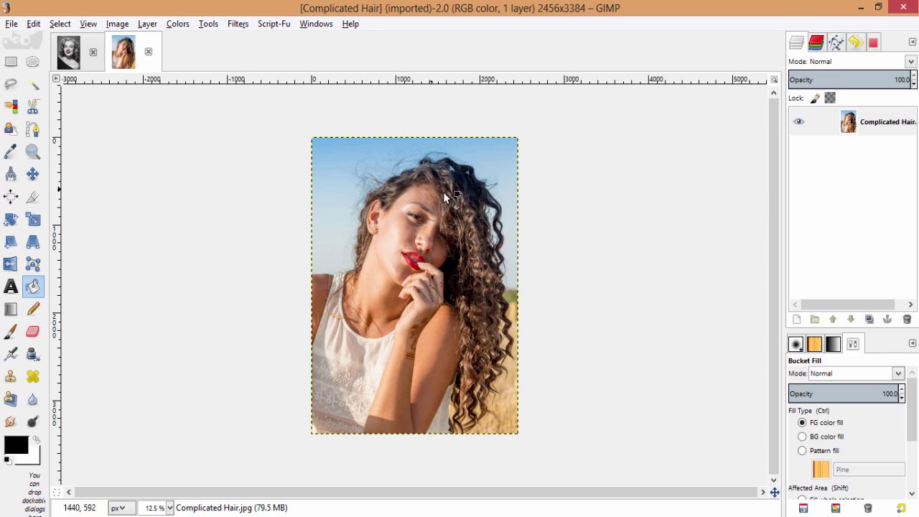
click(25, 446)
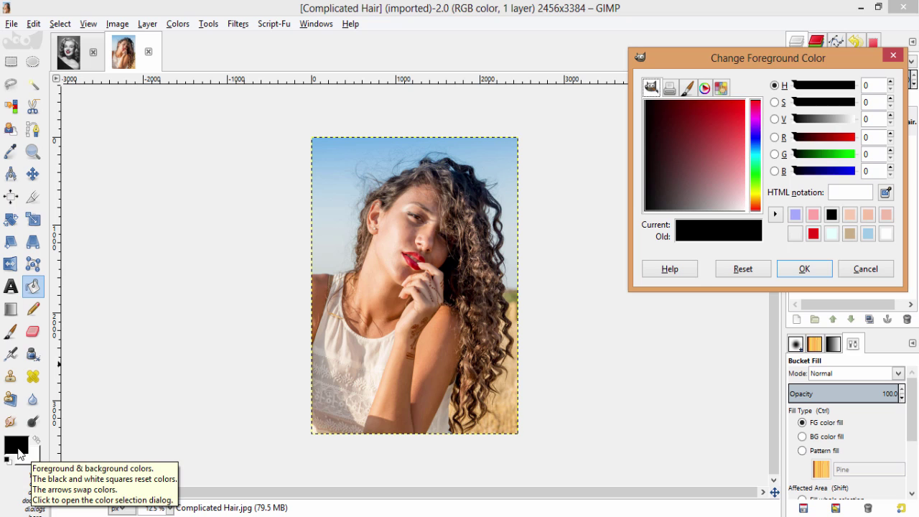
drag(761, 69, 583, 104)
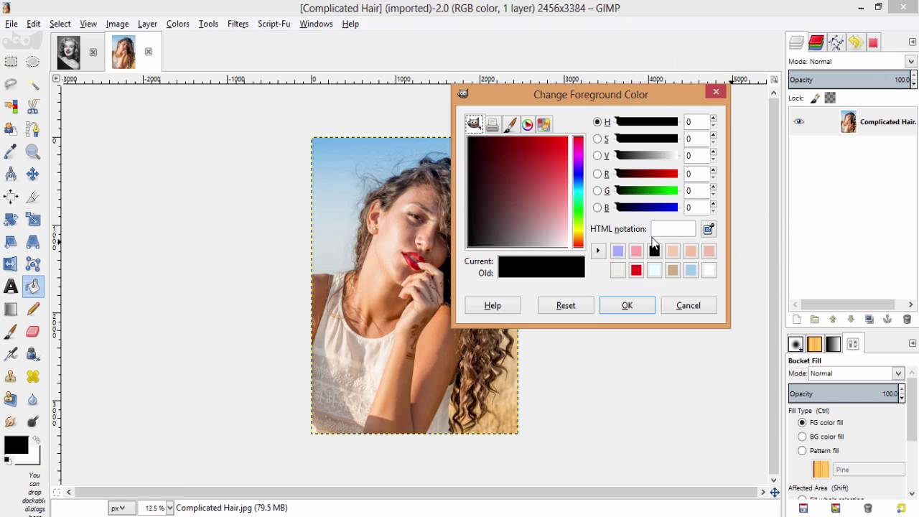
click(708, 230)
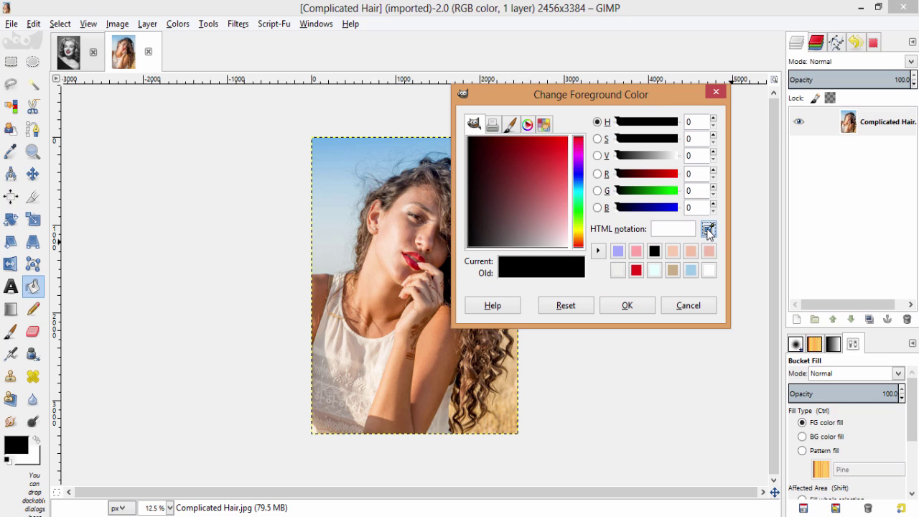
click(394, 221)
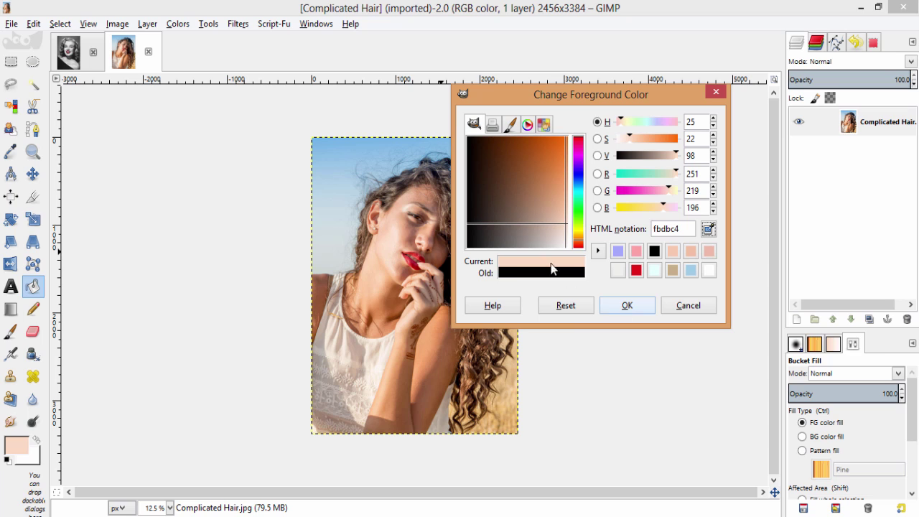
click(627, 305)
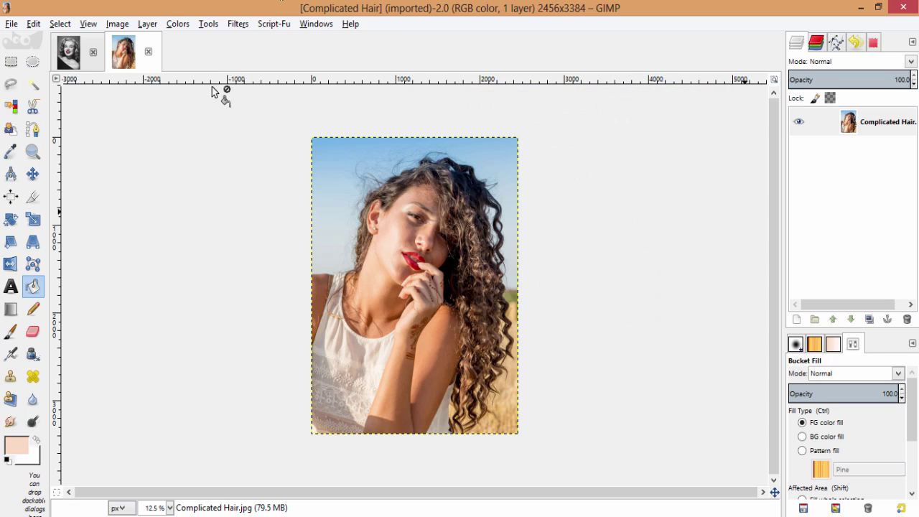
- Paint the neck, chest and shoulder on the portrait's Skin tone layer with the 2. Hardness 050 brush at size 291.49
click(70, 52)
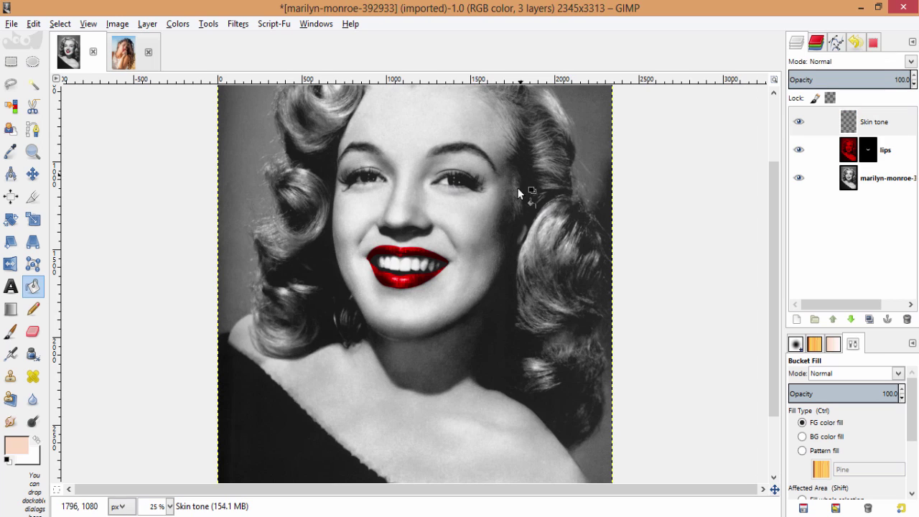
key(minus)
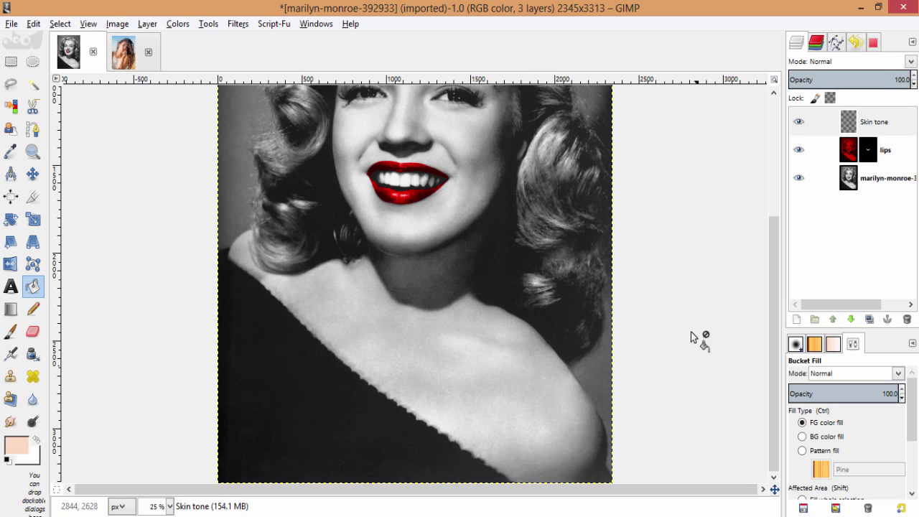
click(11, 331)
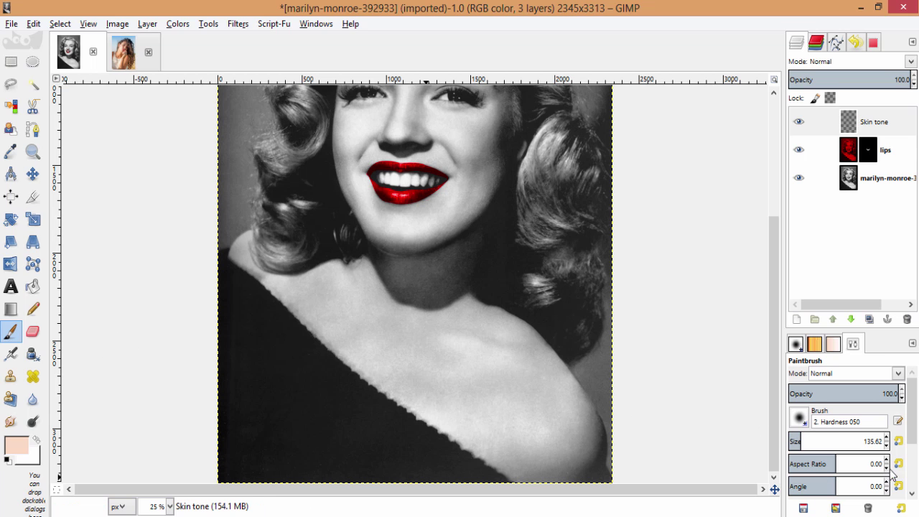
click(816, 441)
mouse_move(428, 287)
mouse_down()
mouse_move(410, 402)
mouse_move(496, 453)
mouse_move(569, 416)
mouse_move(581, 475)
mouse_move(510, 424)
mouse_move(492, 376)
mouse_move(437, 387)
mouse_move(461, 321)
mouse_move(537, 379)
mouse_move(539, 365)
mouse_move(513, 331)
mouse_up()
mouse_move(380, 302)
mouse_down()
mouse_move(371, 287)
mouse_move(496, 288)
mouse_move(410, 298)
mouse_move(688, 195)
mouse_up()
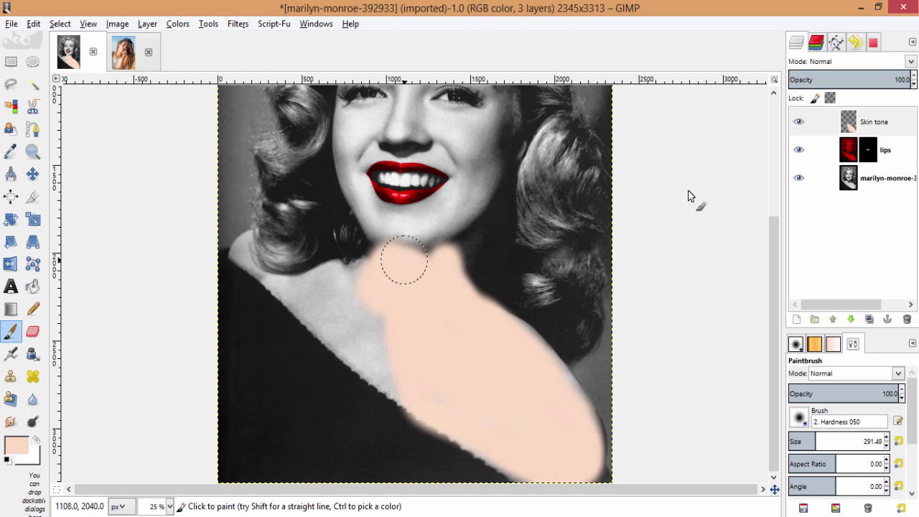
- Try Overlay on the Skin tone layer, then set its blend mode to Color and its layer opacity to 74.2
click(912, 62)
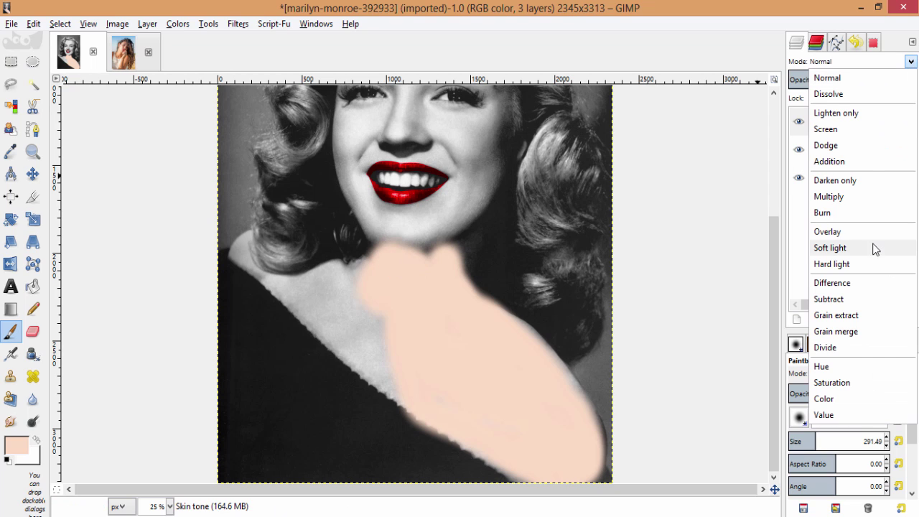
click(872, 231)
click(910, 61)
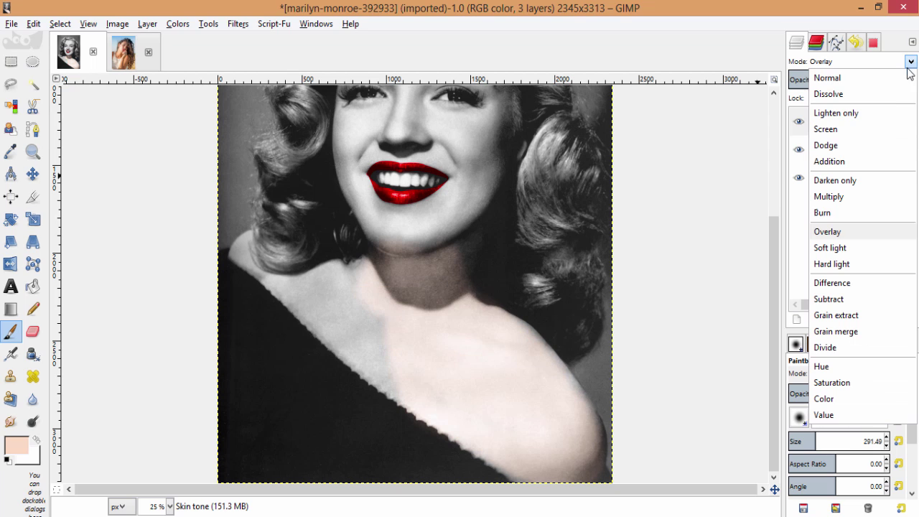
click(824, 400)
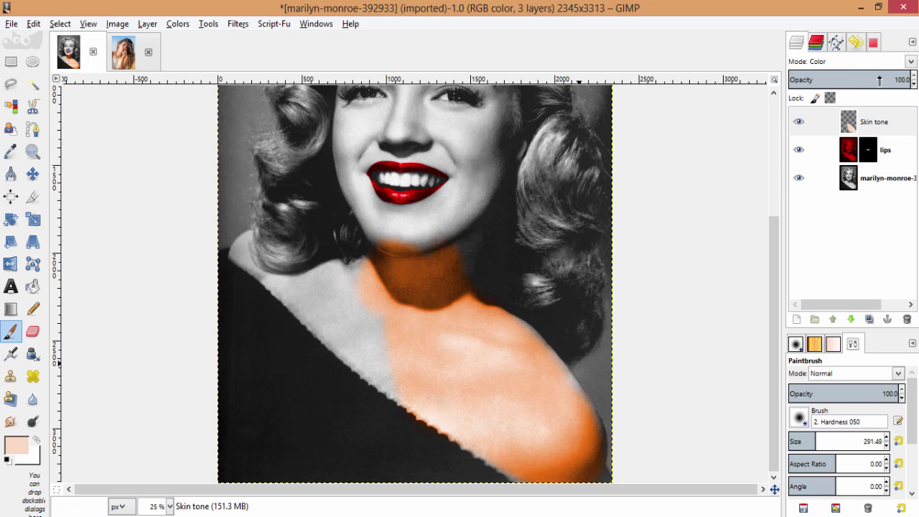
click(878, 80)
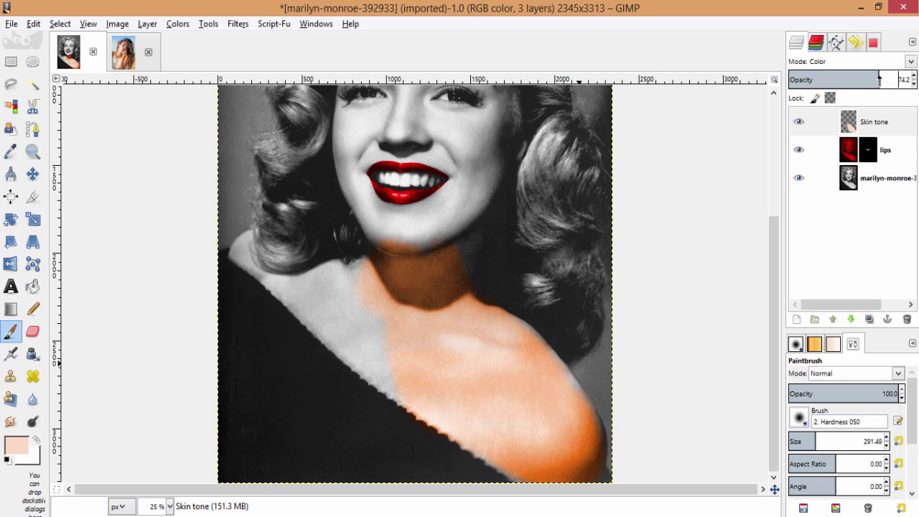
- Paint the rest of the chest, the chin and the jaw on the Skin tone layer with the 291.49 brush
mouse_move(388, 344)
mouse_down()
mouse_move(363, 287)
mouse_move(382, 355)
mouse_move(350, 317)
mouse_move(359, 288)
mouse_up()
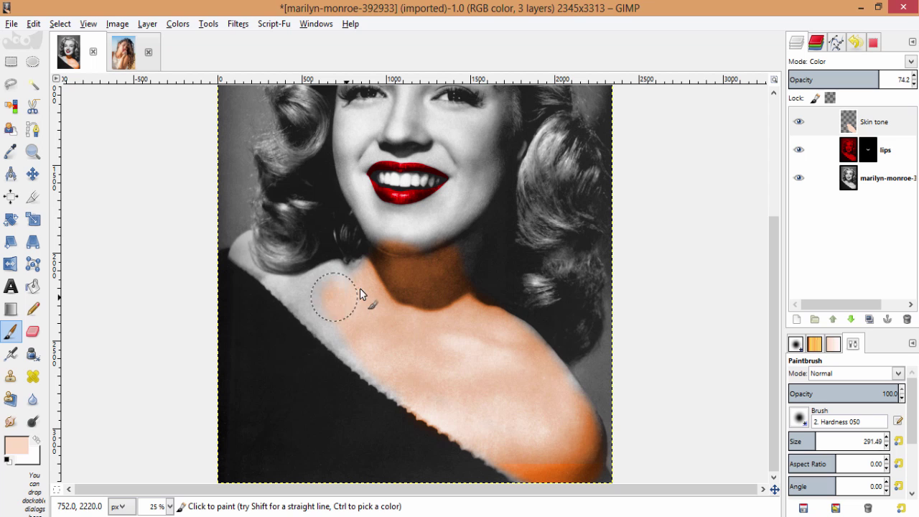
scroll(466, 287, up, 5)
drag(473, 363, 491, 323)
scroll(397, 433, down, 5)
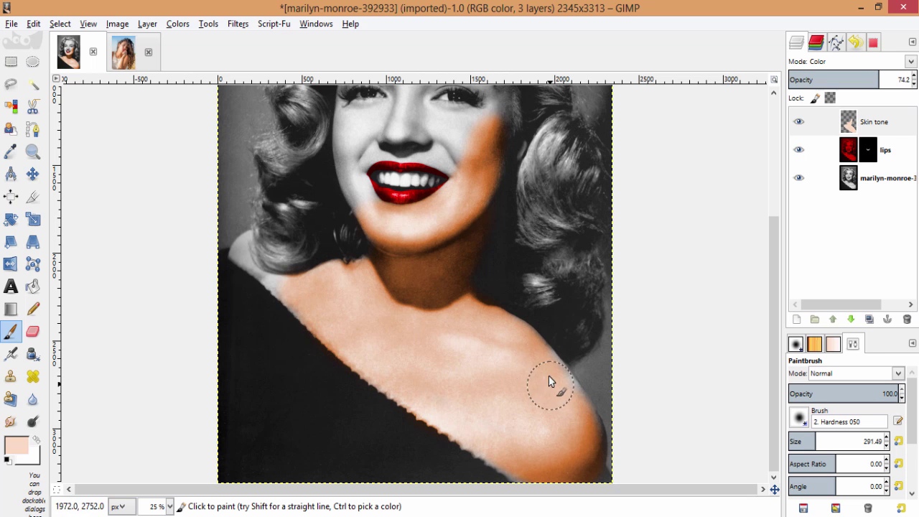
- Paint the forehead, nose and both cheeks on the Skin tone layer, undoing a stray forehead stroke
scroll(569, 402, up, 5)
mouse_move(387, 208)
mouse_down()
mouse_move(432, 205)
mouse_move(448, 212)
mouse_move(431, 216)
mouse_move(481, 240)
mouse_up()
key(ctrl+z)
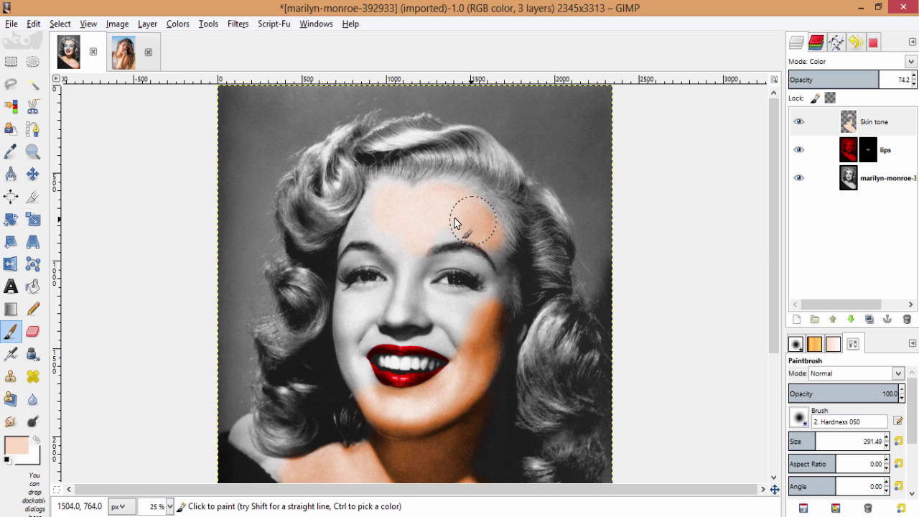
key(plus)
key(plus)
mouse_move(381, 262)
mouse_down()
mouse_move(300, 179)
mouse_move(405, 341)
mouse_move(385, 364)
mouse_move(488, 362)
mouse_move(530, 336)
mouse_up()
scroll(382, 267, down, 3)
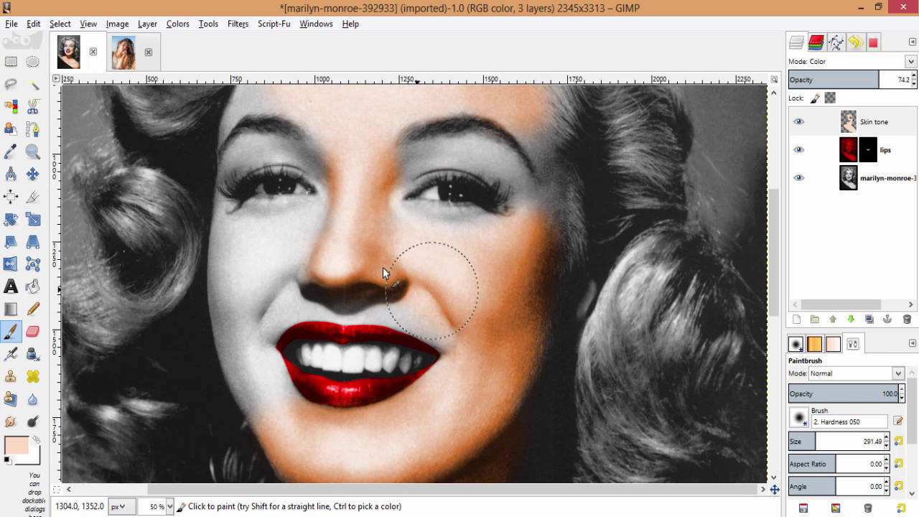
mouse_move(380, 290)
mouse_down()
mouse_move(292, 287)
mouse_move(343, 297)
mouse_move(250, 322)
mouse_move(269, 395)
mouse_move(236, 256)
mouse_move(318, 241)
mouse_move(266, 266)
mouse_move(244, 316)
mouse_up()
- Reduce the brush size to 114.36 and fill the forehead edges and the skin around the eyes with the skin tone
scroll(244, 316, up, 5)
click(803, 439)
key(bracketright)
drag(561, 331, 539, 331)
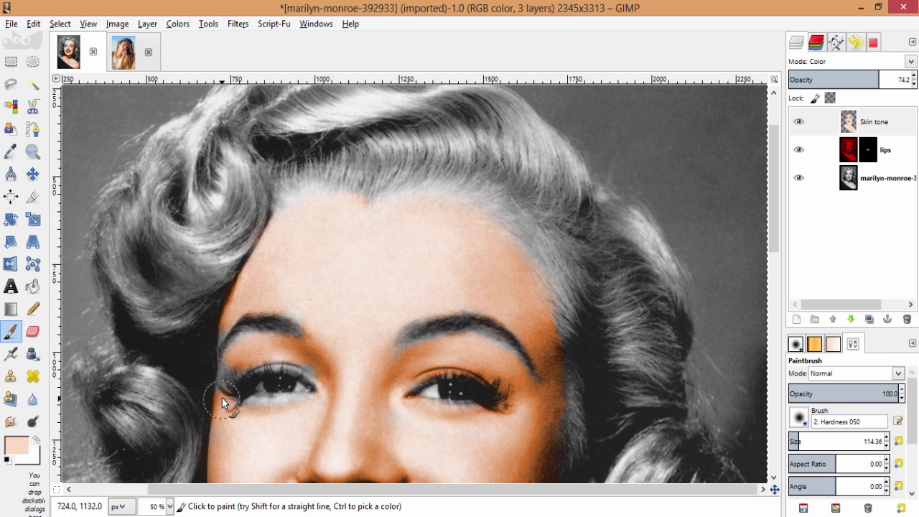
scroll(438, 373, down, 2)
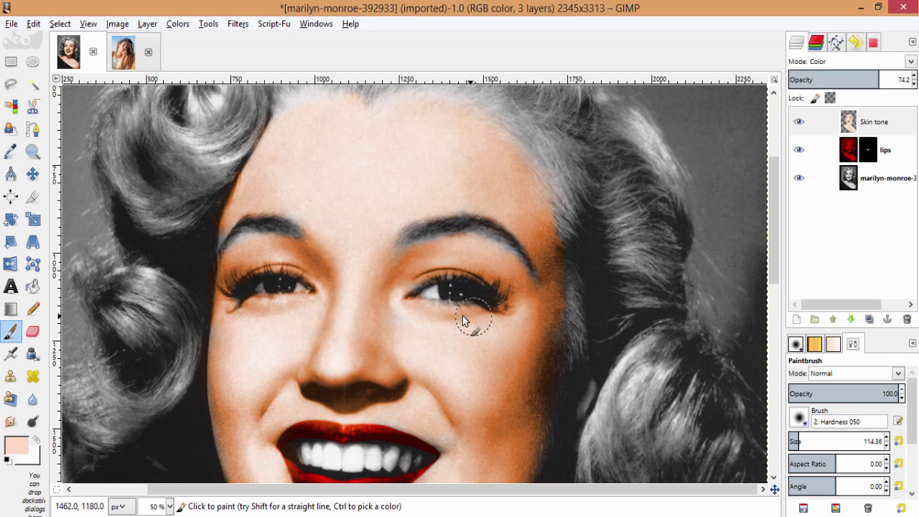
scroll(359, 269, down, 6)
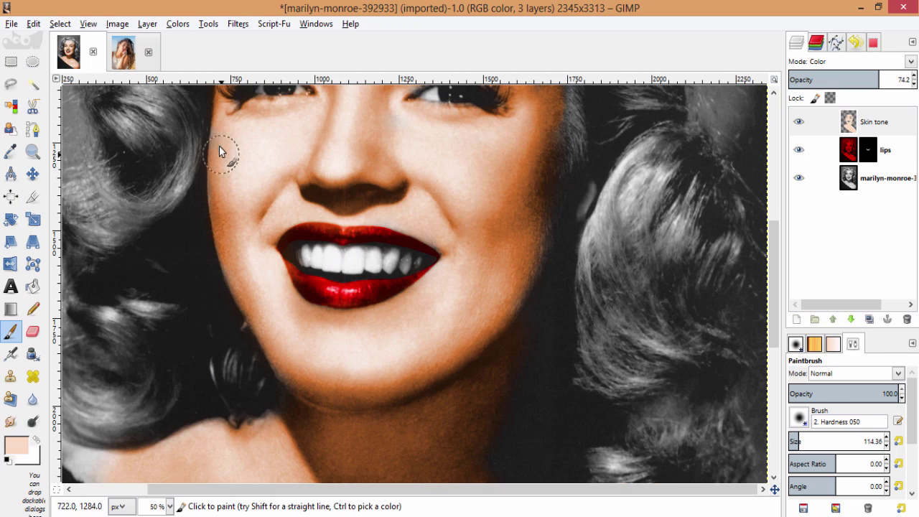
- Paint the skin tone over the grey tip of the shoulder below the curls and along the dress neckline
scroll(564, 331, up, 4)
scroll(585, 295, down, 3)
scroll(428, 316, down, 5)
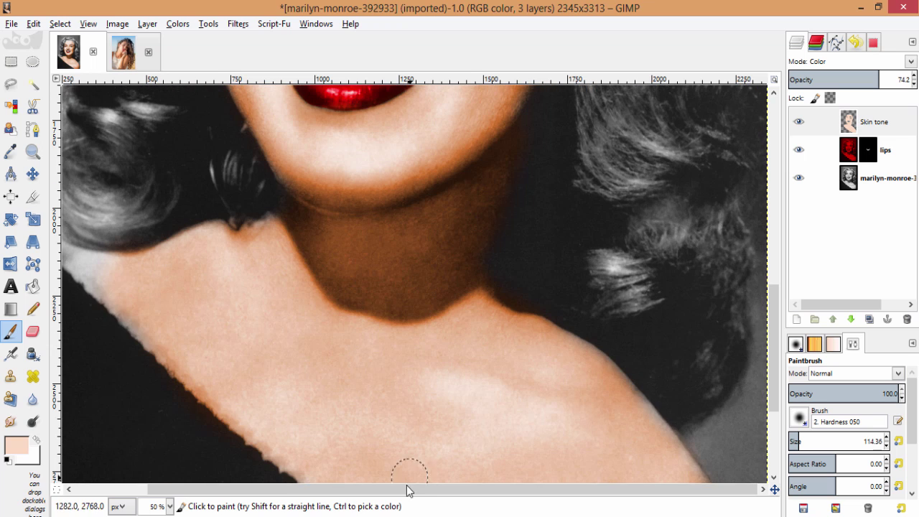
scroll(407, 491, left, 3)
mouse_move(107, 206)
mouse_down()
mouse_move(124, 176)
mouse_move(118, 235)
mouse_move(170, 272)
mouse_move(126, 222)
mouse_move(99, 210)
mouse_move(112, 192)
mouse_up()
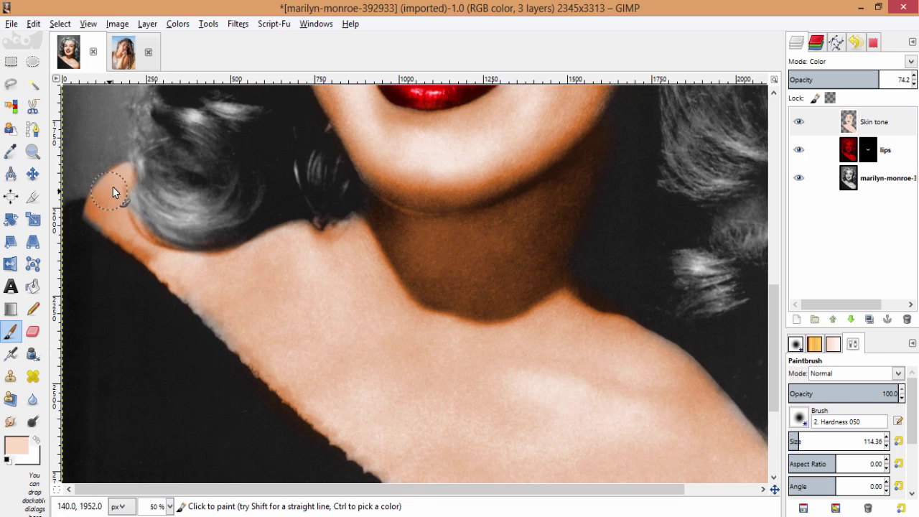
- Lower the brush opacity to 41.5 and tint the eyebrows and their edges on the Skin tone layer
click(833, 394)
scroll(666, 478, down, 3)
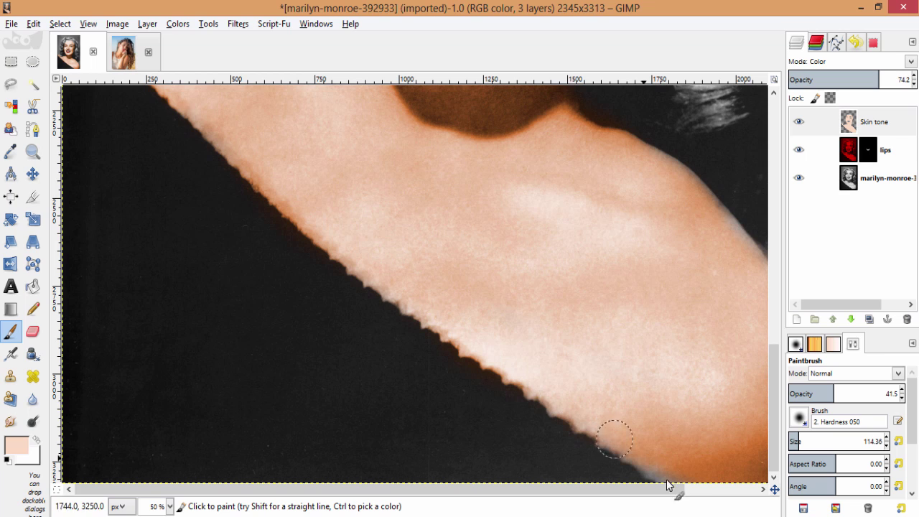
scroll(651, 292, up, 7)
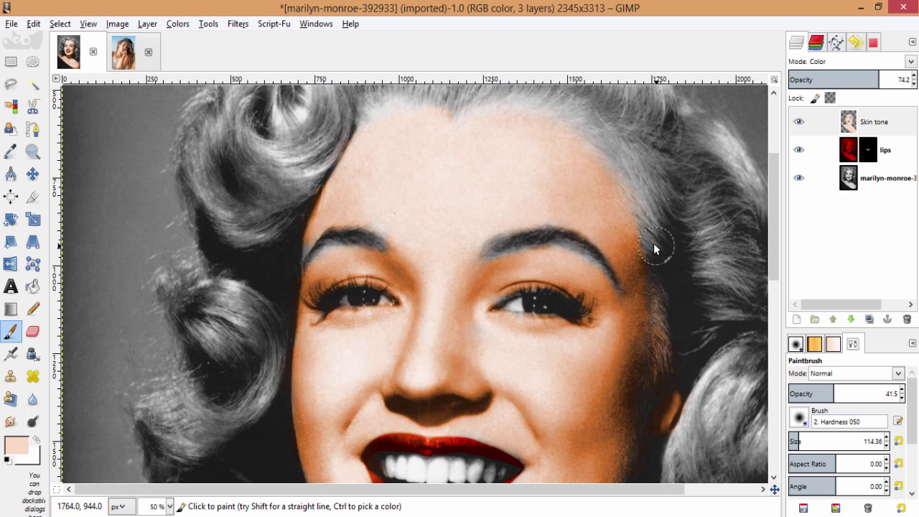
scroll(319, 159, down, 3)
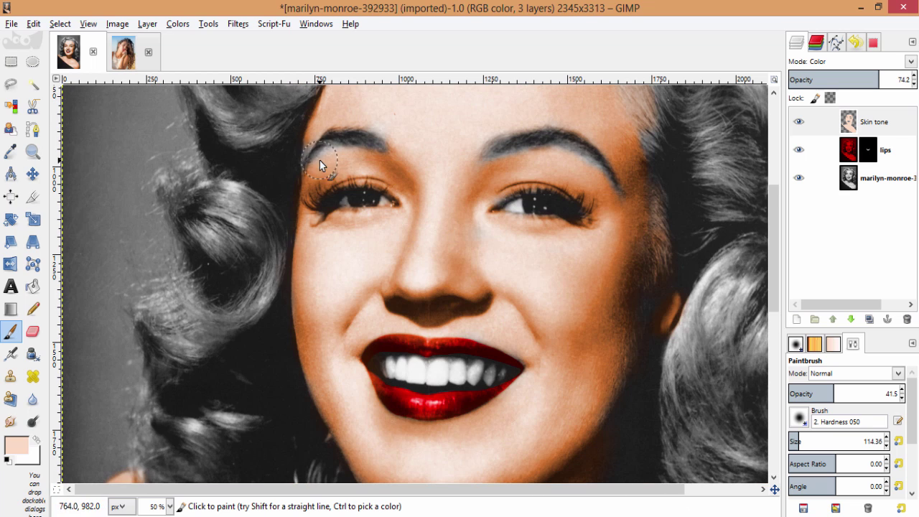
mouse_move(347, 143)
mouse_down()
mouse_move(389, 148)
mouse_move(528, 169)
mouse_move(527, 155)
mouse_move(592, 165)
mouse_move(638, 192)
mouse_up()
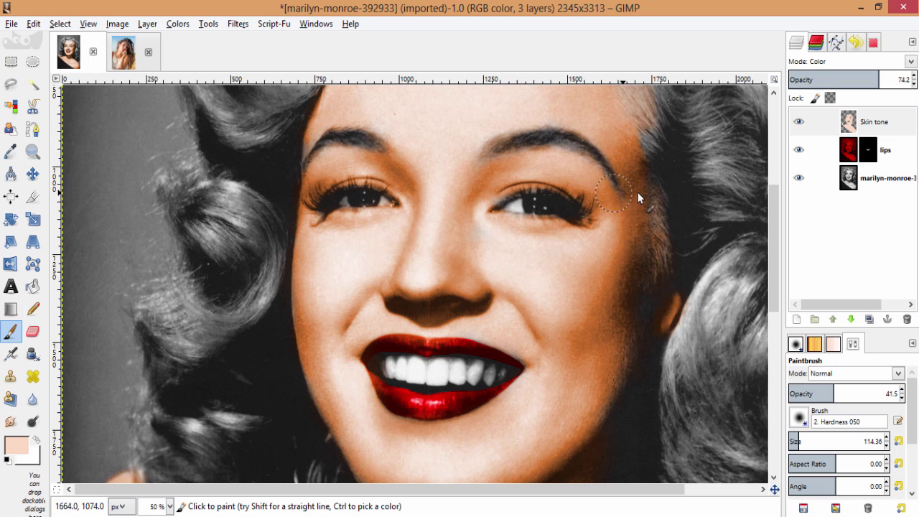
- Raise the lips layer above the Skin tone layer
click(819, 149)
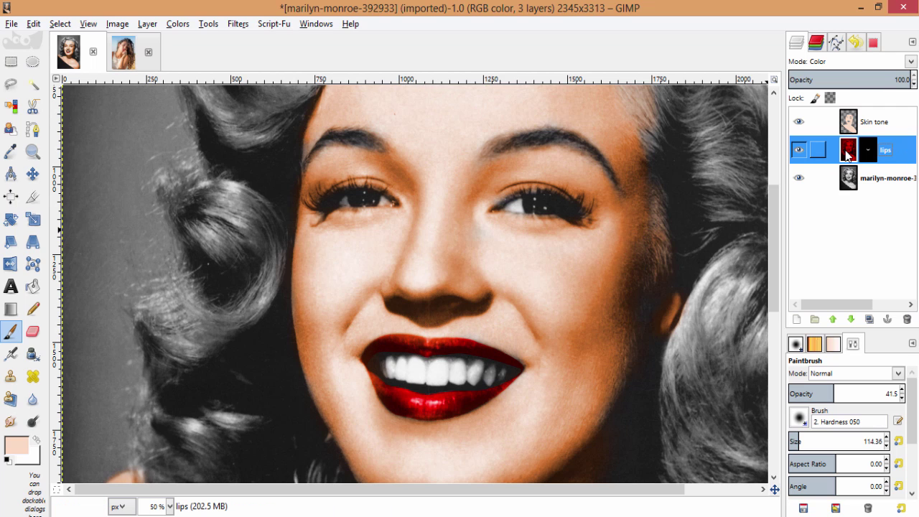
mouse_move(848, 158)
mouse_down()
mouse_move(850, 119)
mouse_move(848, 140)
mouse_up()
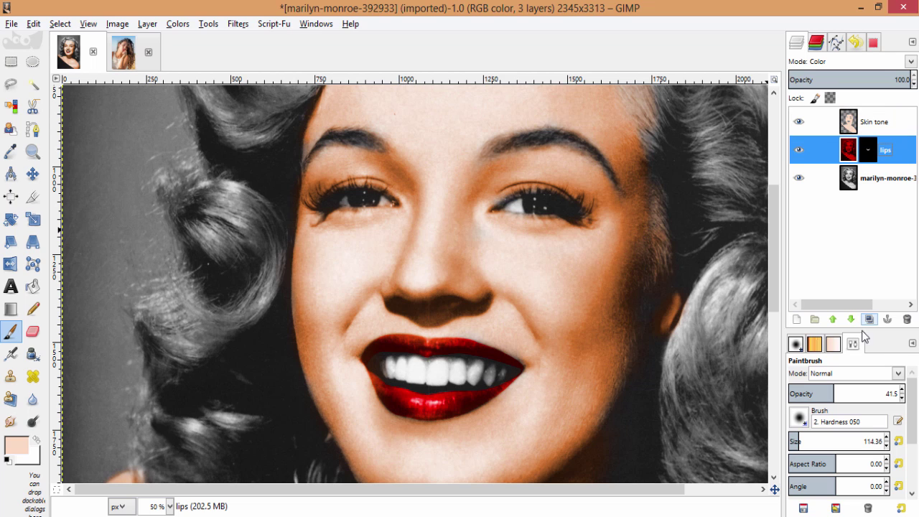
click(834, 319)
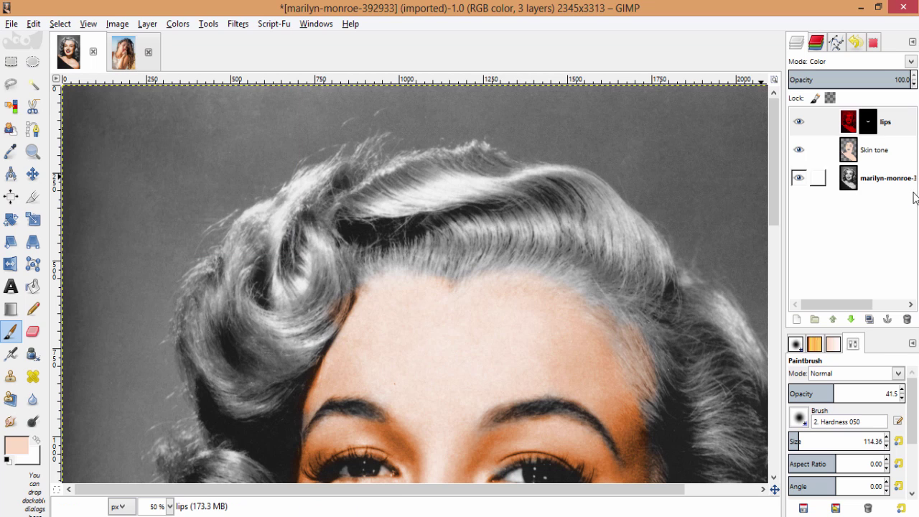
- Duplicate the original black-and-white portrait layer and make the copy the active layer
click(890, 179)
click(868, 319)
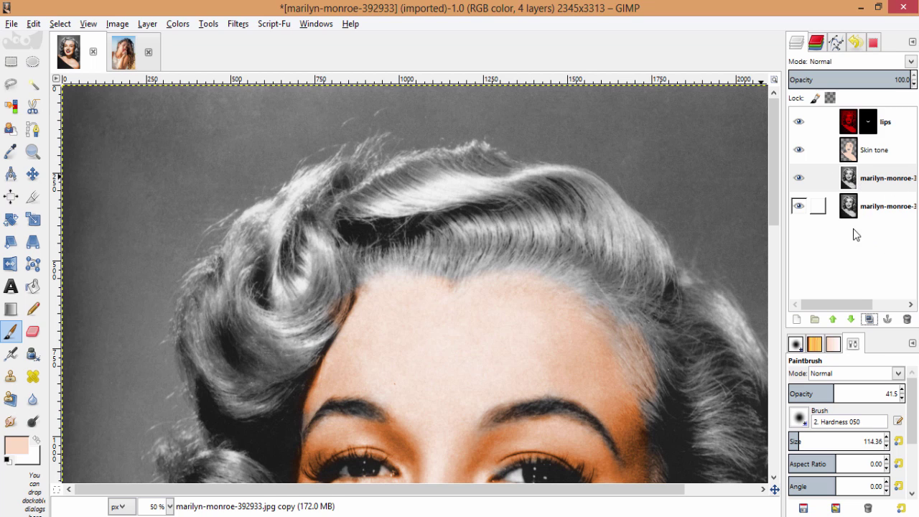
click(883, 178)
- Colorize the duplicated portrait layer yellow-green with a hue of about 65, saturation 50 and lightness 0
click(177, 23)
click(201, 75)
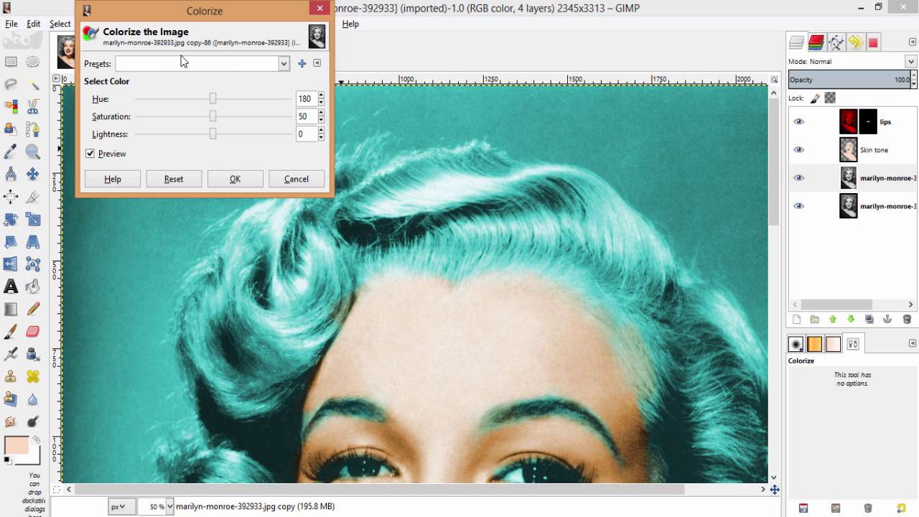
click(213, 99)
drag(207, 99, 181, 105)
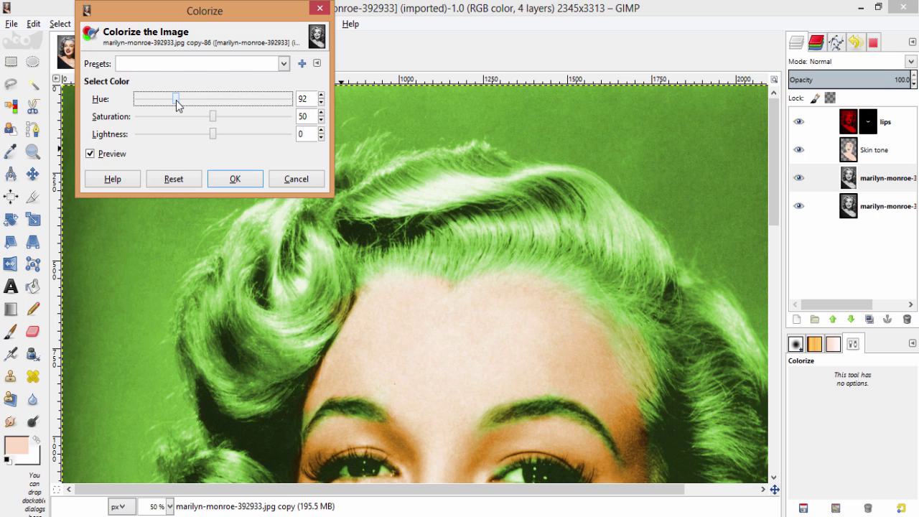
drag(178, 105, 166, 103)
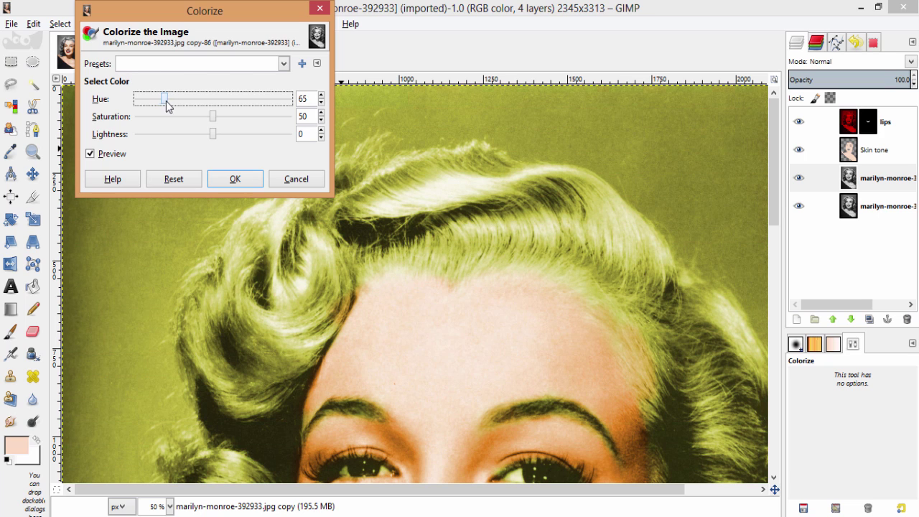
click(321, 105)
click(321, 105)
click(242, 177)
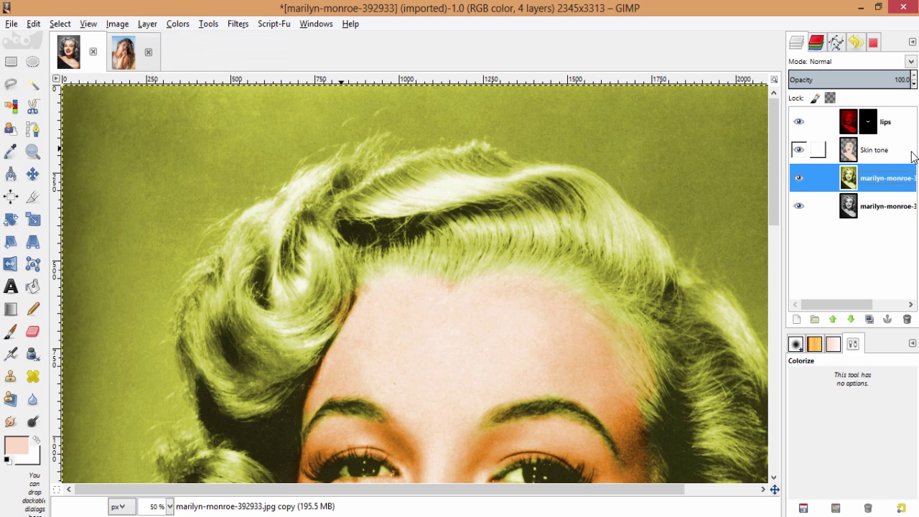
- Add a black, fully transparent layer mask to the colorized portrait copy
right_click(870, 180)
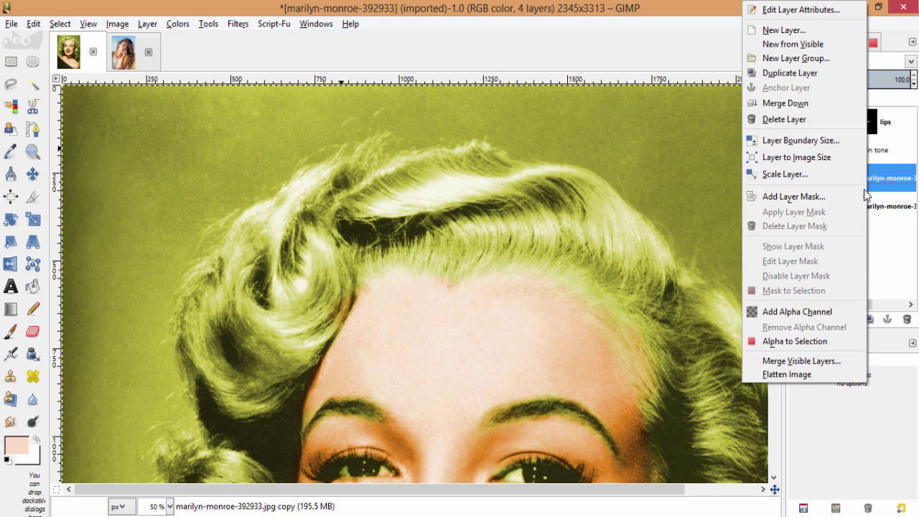
click(810, 198)
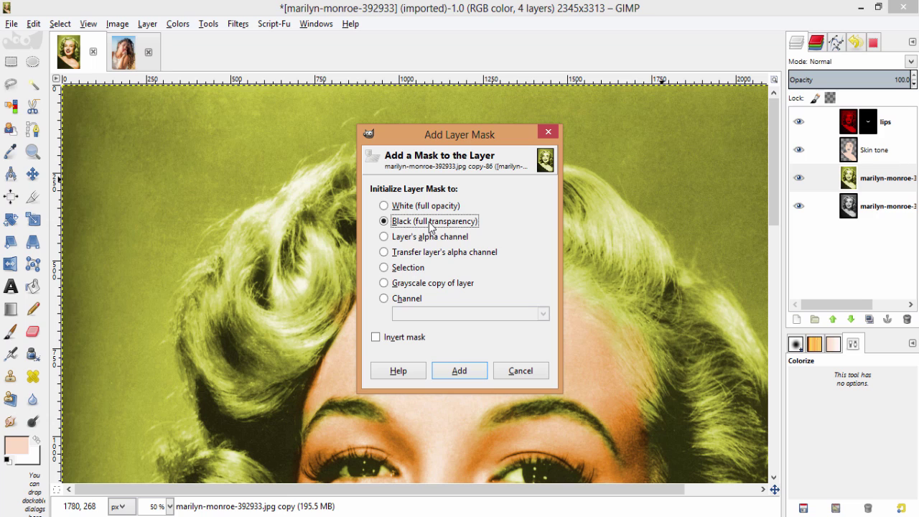
click(460, 372)
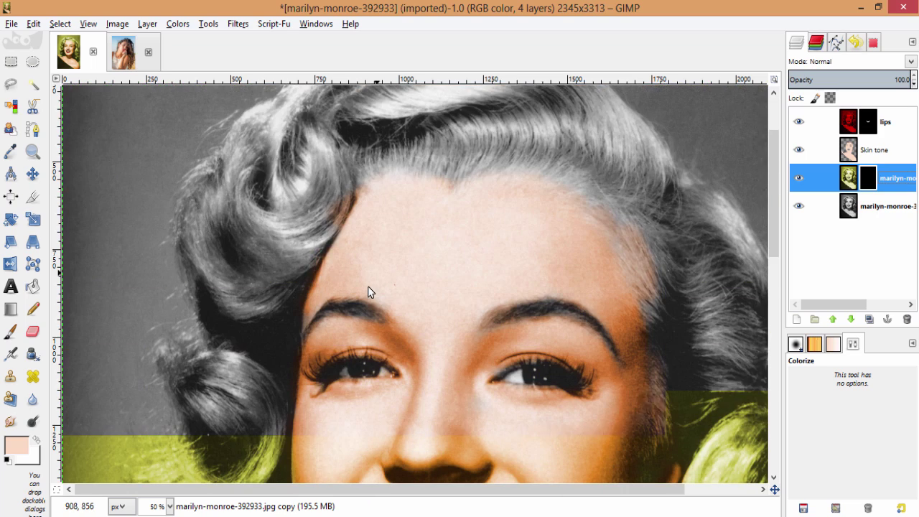
scroll(369, 290, down, 3)
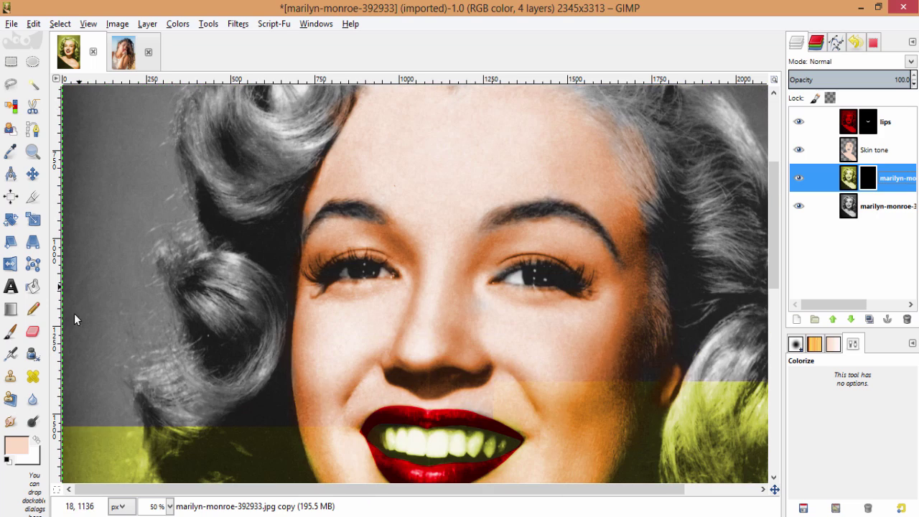
- Paint the large curl beside the forehead on the copy's layer mask with the 114.36 brush at 100 opacity
click(10, 335)
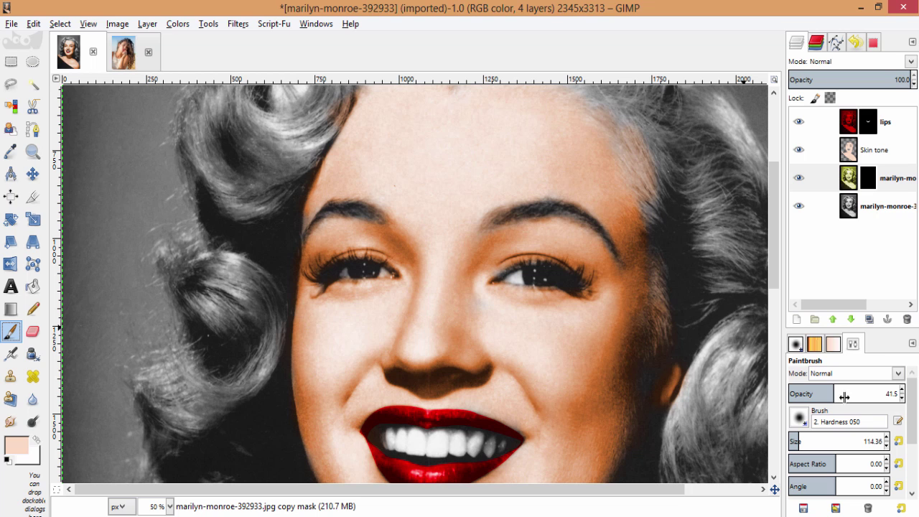
drag(845, 396, 916, 394)
click(867, 183)
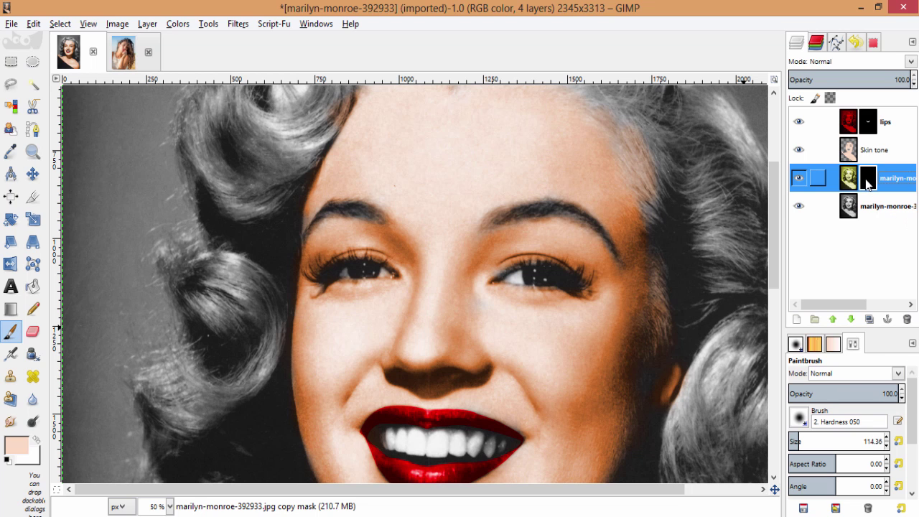
scroll(291, 194, up, 5)
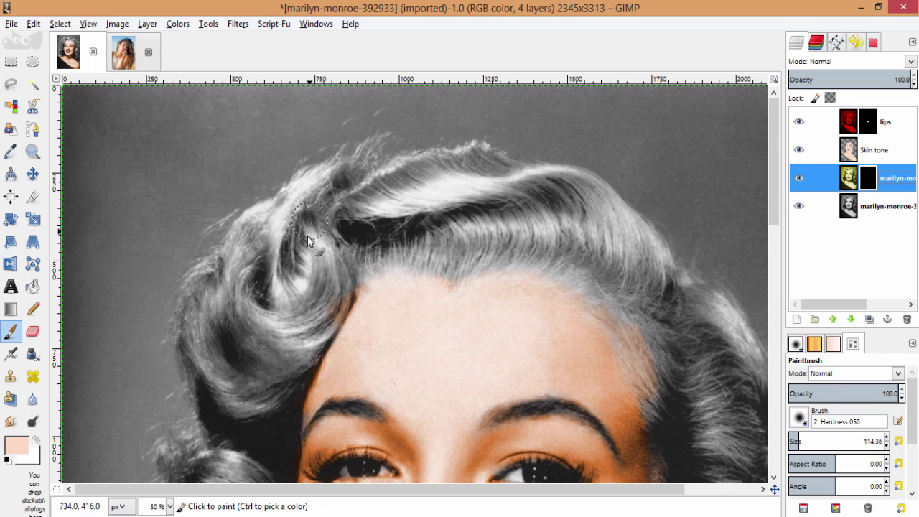
mouse_move(301, 212)
mouse_down()
mouse_move(321, 274)
mouse_move(315, 290)
mouse_move(349, 267)
mouse_move(313, 324)
mouse_up()
mouse_move(259, 350)
mouse_down()
mouse_move(323, 230)
mouse_move(260, 221)
mouse_move(216, 294)
mouse_move(227, 314)
mouse_up()
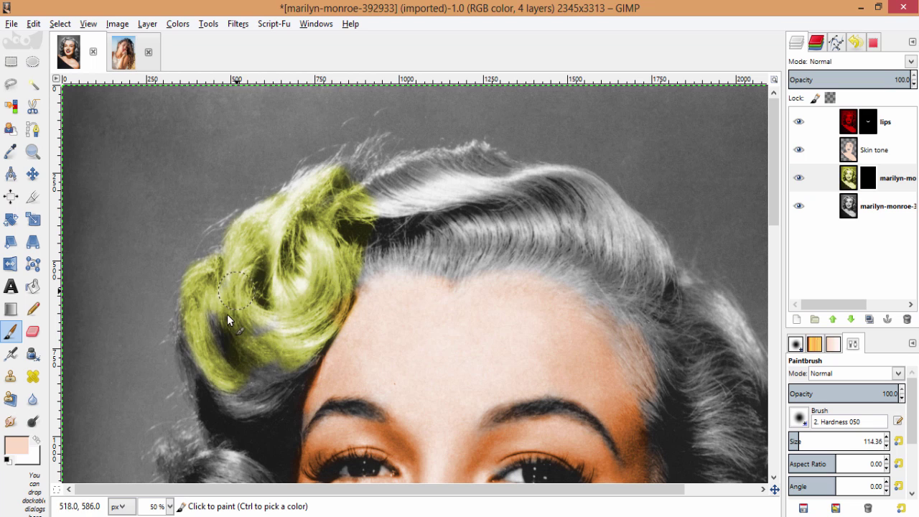
- Enlarge the brush to 241.89 and reveal the hair above the forehead and the curls on the portrait's left side through the mask
click(813, 439)
mouse_move(399, 202)
mouse_down()
mouse_move(412, 240)
mouse_move(415, 199)
mouse_move(538, 206)
mouse_move(606, 235)
mouse_move(461, 257)
mouse_move(668, 333)
mouse_move(671, 366)
mouse_up()
scroll(281, 240, down, 5)
scroll(261, 180, down, 1)
mouse_move(261, 180)
mouse_down()
mouse_move(290, 194)
mouse_move(262, 178)
mouse_move(259, 239)
mouse_move(233, 247)
mouse_move(284, 277)
mouse_move(268, 320)
mouse_move(237, 343)
mouse_move(213, 324)
mouse_move(229, 377)
mouse_move(224, 405)
mouse_move(230, 396)
mouse_move(217, 454)
mouse_move(263, 358)
mouse_move(236, 455)
mouse_up()
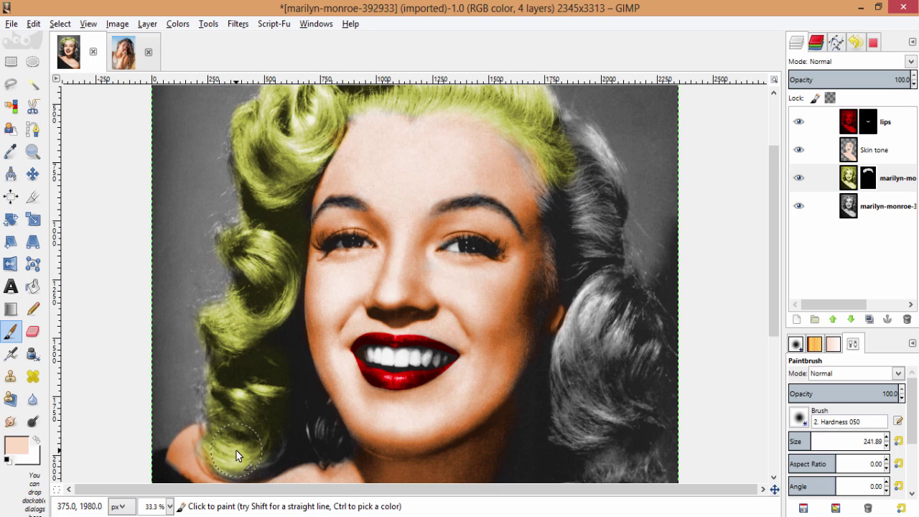
scroll(277, 287, down, 3)
drag(277, 287, 297, 342)
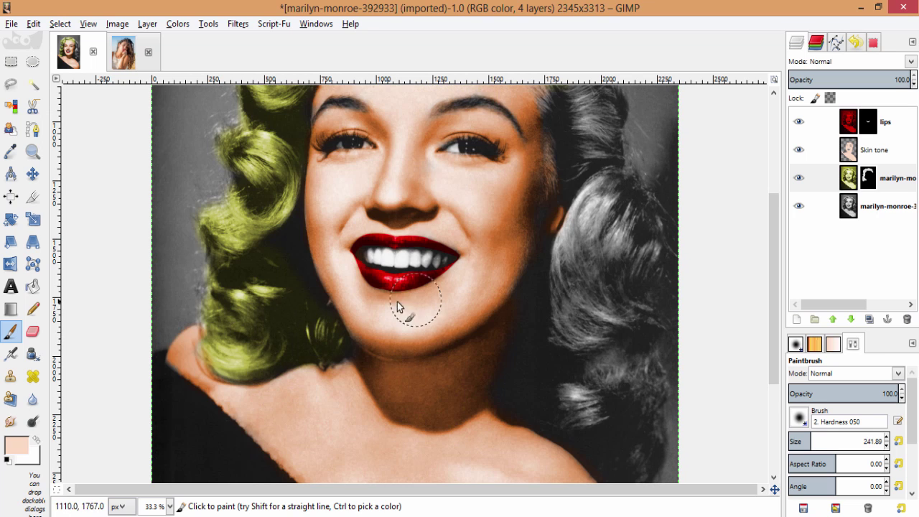
- Paint the hair layer's mask at 100 opacity to reveal the colour in the curls down the portrait's right side to the shoulder
scroll(397, 302, up, 6)
drag(603, 321, 596, 354)
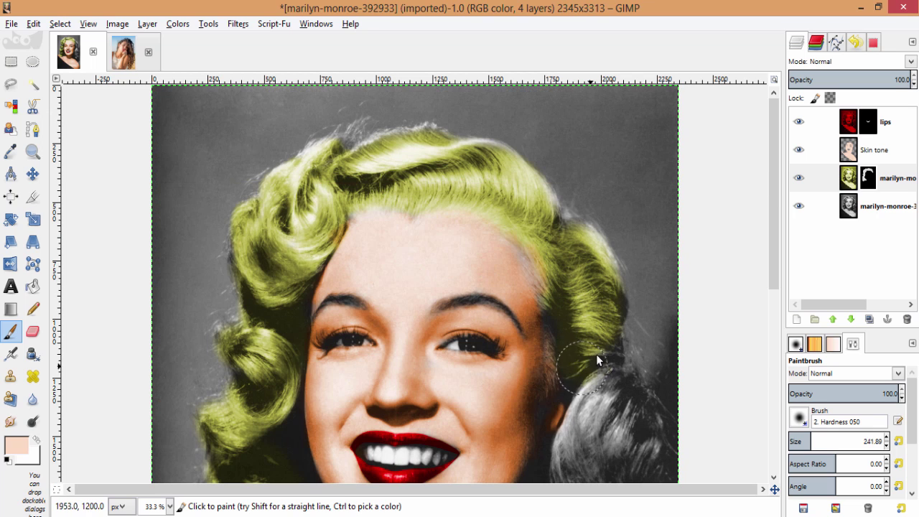
scroll(595, 354, down, 6)
mouse_move(620, 218)
mouse_down()
mouse_move(570, 290)
mouse_move(589, 227)
mouse_move(606, 274)
mouse_move(628, 251)
mouse_move(636, 281)
mouse_move(646, 237)
mouse_move(573, 336)
mouse_move(572, 411)
mouse_move(649, 302)
mouse_move(638, 419)
mouse_up()
scroll(631, 395, down, 5)
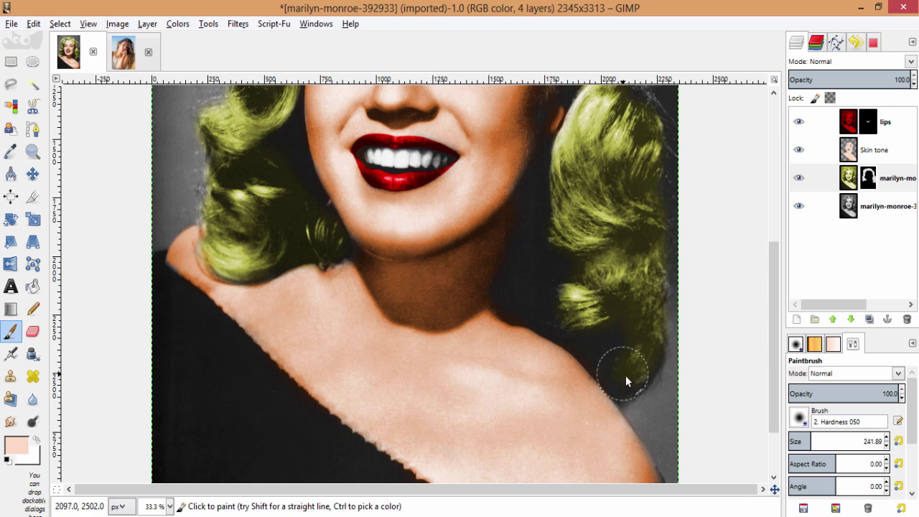
- Lower the brush opacity to 34.1 and softly blend the mask along the outer edges of the right-side curls
scroll(648, 252, up, 8)
click(827, 393)
drag(827, 393, 825, 393)
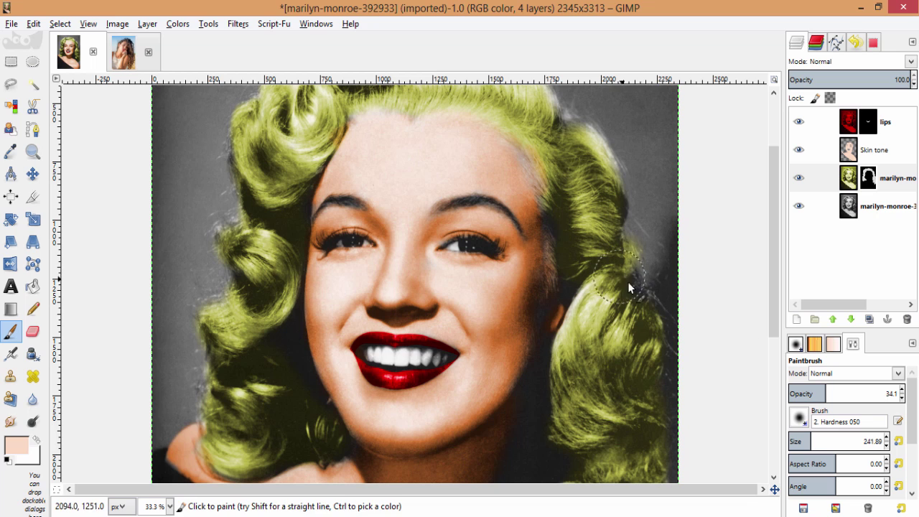
scroll(565, 215, up, 3)
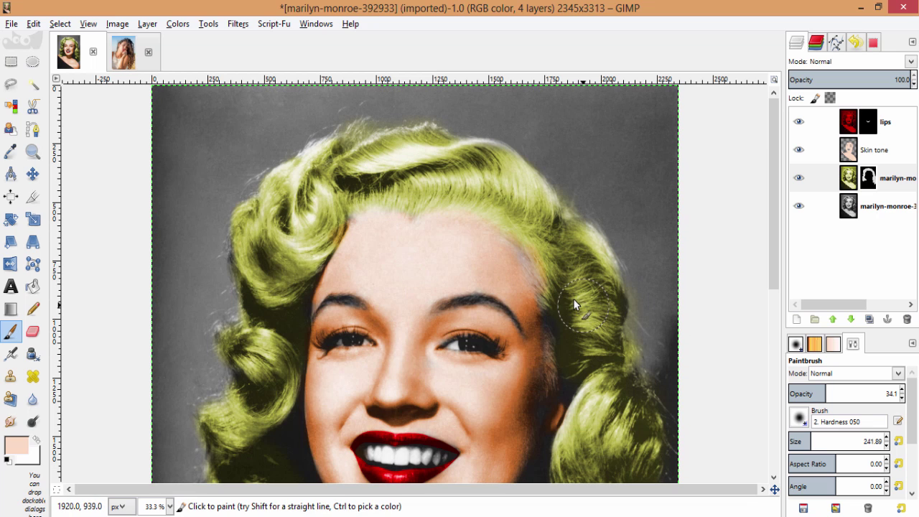
scroll(564, 305, down, 5)
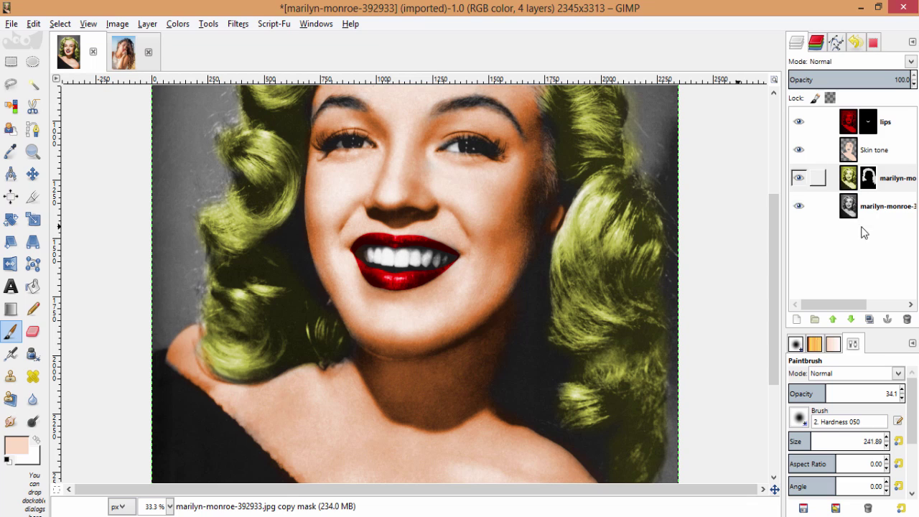
- Rename the masked yellow-green portrait copy to "hair"
double_click(888, 181)
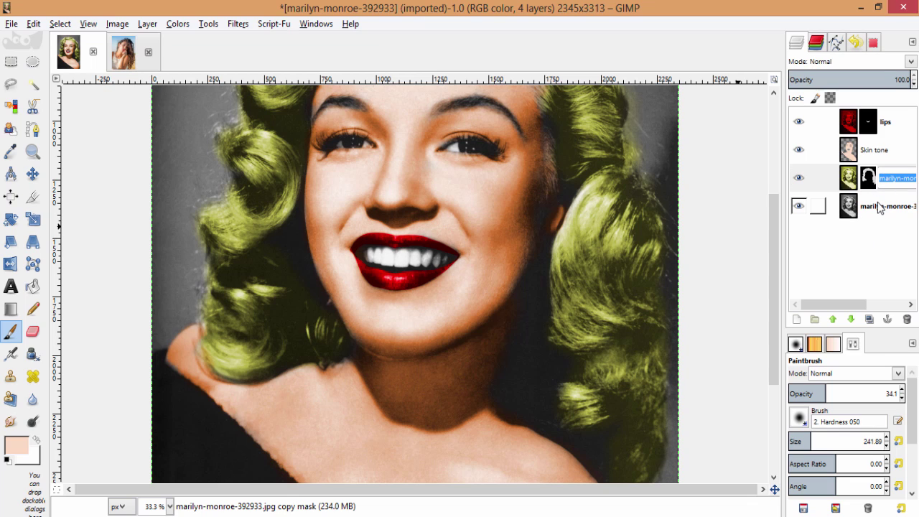
key(BackSpace)
text(hair)
key(Return)
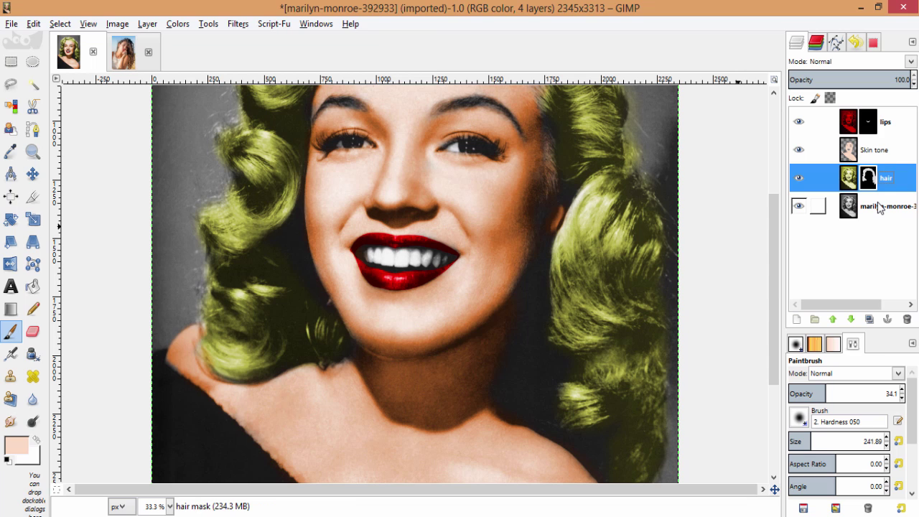
- Add a new transparent 2345 by 3313 px layer directly above the hair layer
key(minus)
key(minus)
key(minus)
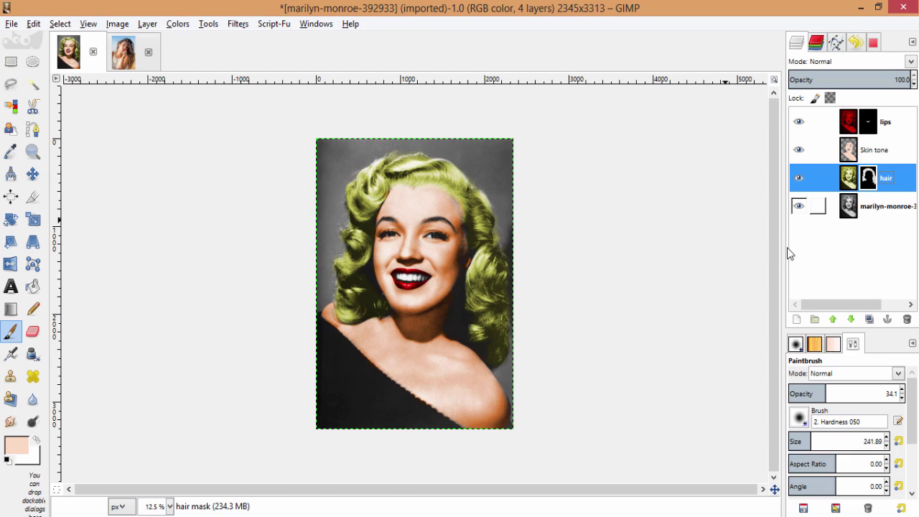
click(796, 318)
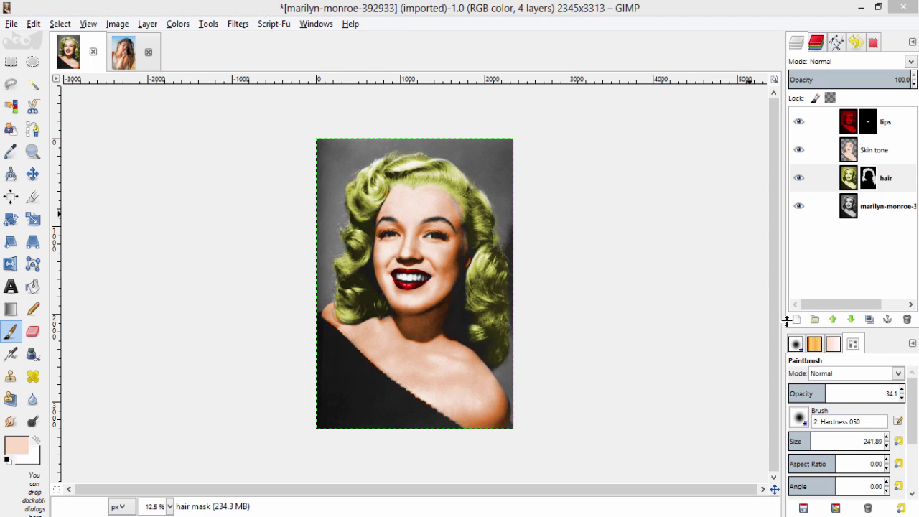
click(789, 320)
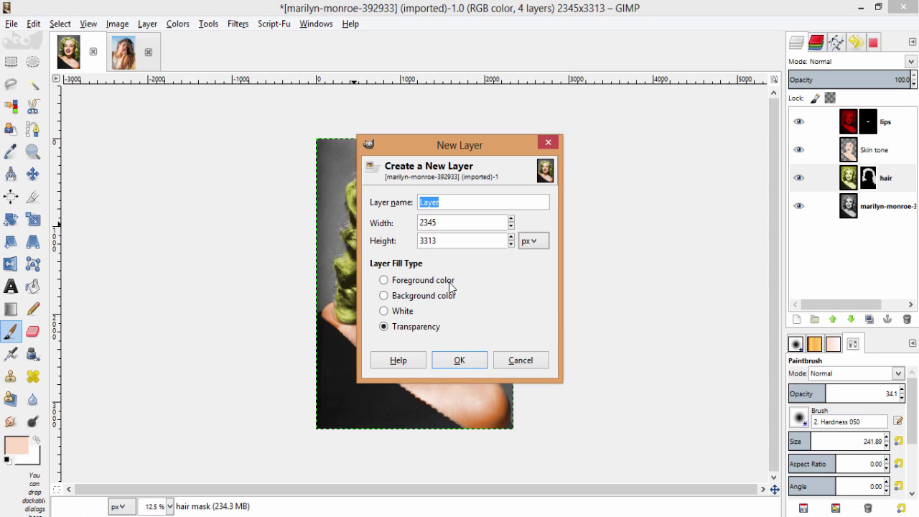
click(460, 359)
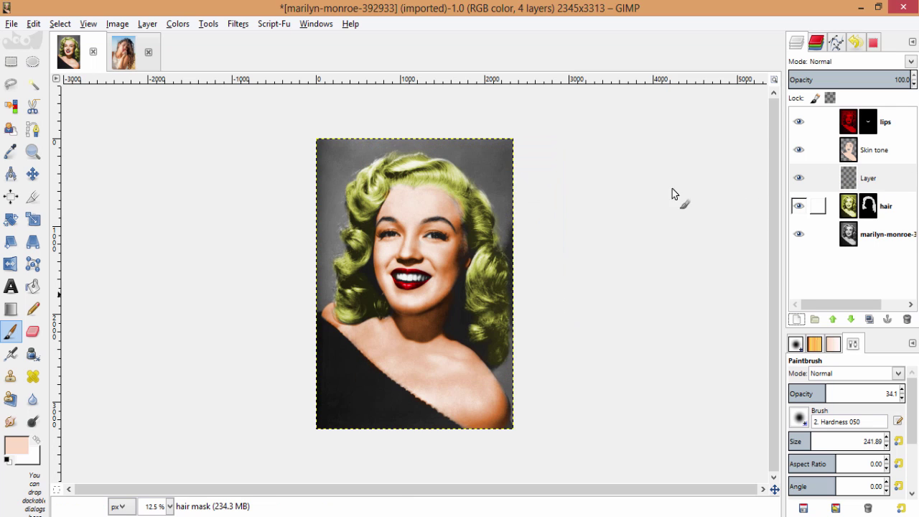
- Choose a pale cyan foreground colour and paint a 100 opacity stroke across the background above the hair on the new layer
click(22, 452)
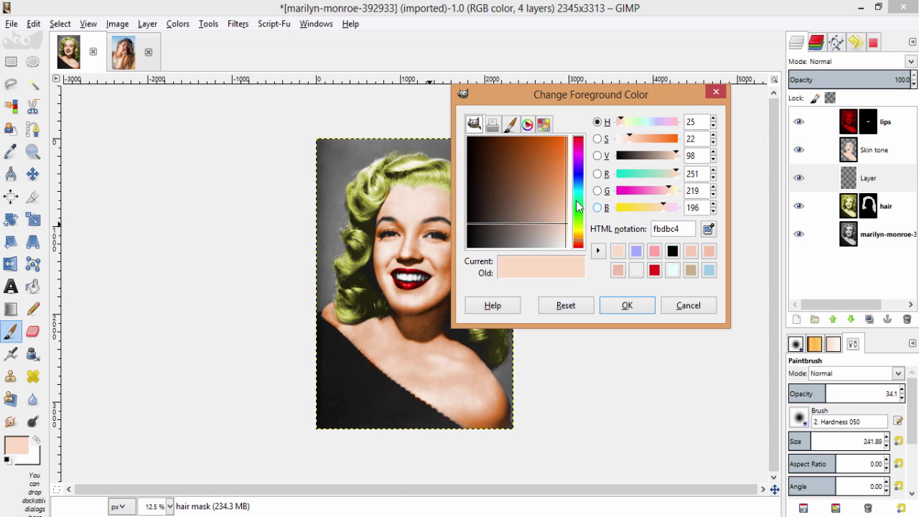
drag(578, 197, 583, 181)
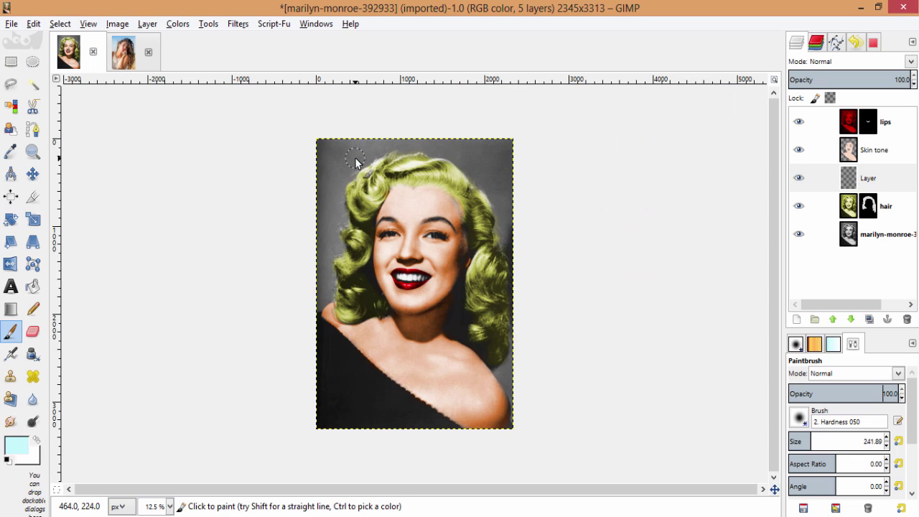
mouse_move(322, 145)
mouse_down()
mouse_move(370, 137)
mouse_move(479, 147)
mouse_up()
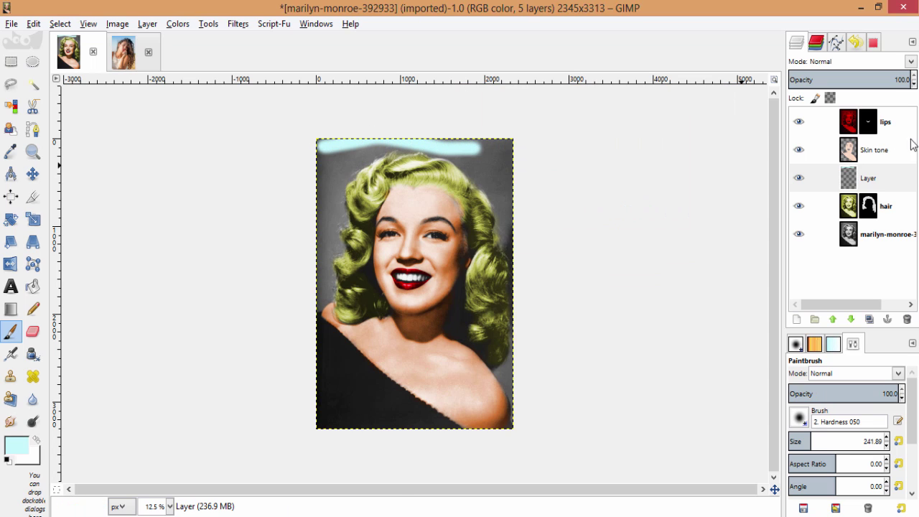
- Try the Color blend mode on the new background layer and set its mode to Overlay instead
click(910, 61)
click(853, 396)
click(911, 61)
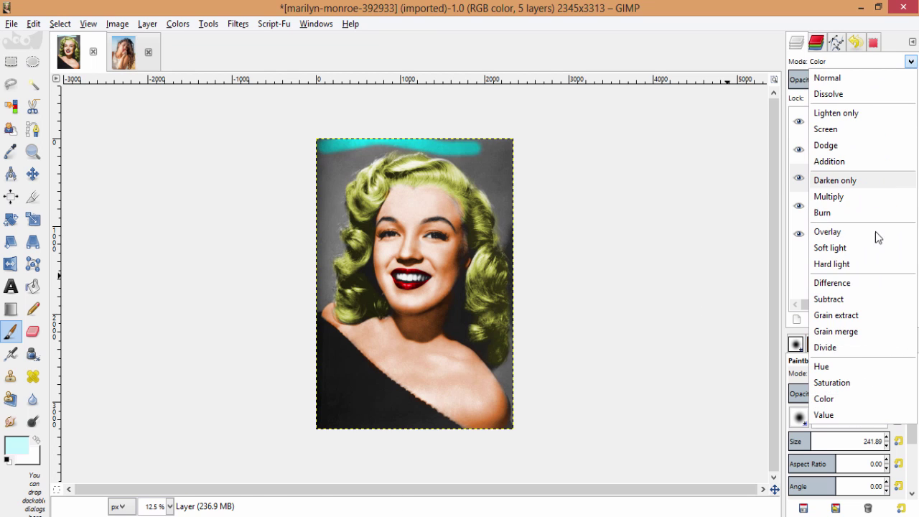
click(875, 231)
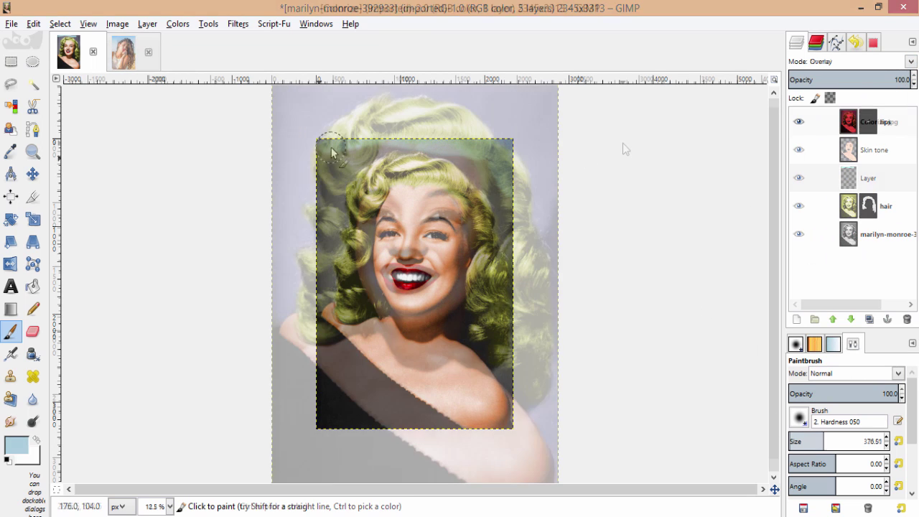